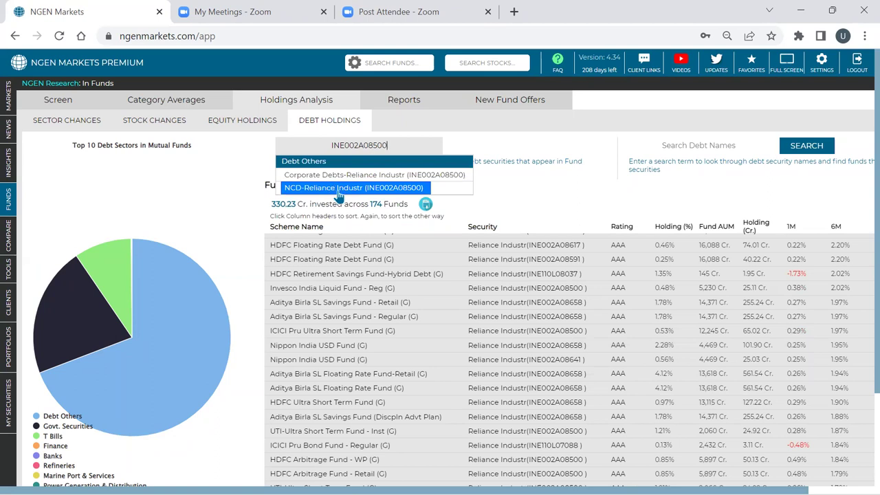
# - List the mutual funds holding the Reliance Industr debt security with ISIN INE002A08500 and review the results
pyautogui.click(362, 177)
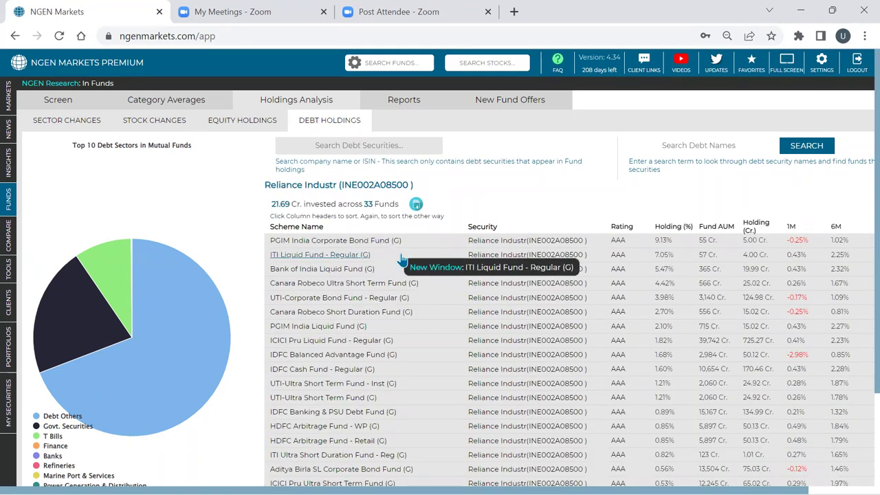
pyautogui.scroll(-2, 398, 259)
pyautogui.scroll(2, 398, 260)
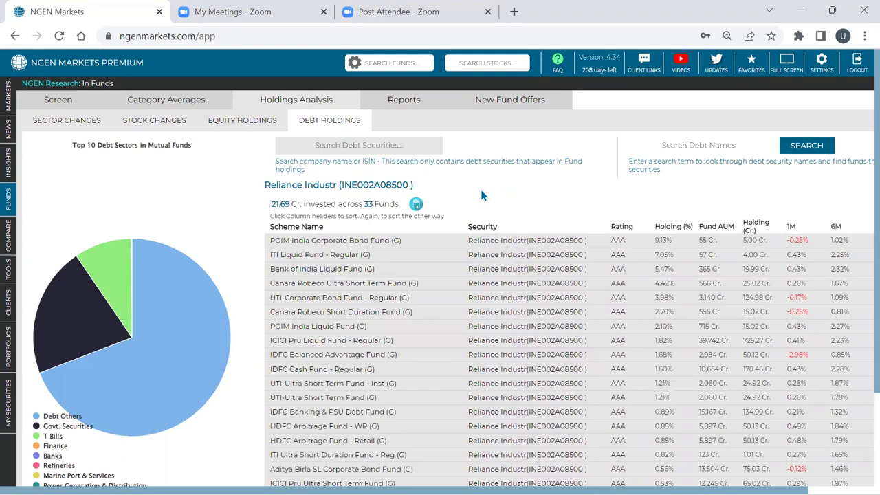
pyautogui.scroll(-3, 457, 184)
pyautogui.scroll(3, 530, 230)
# - Go to the client data section and bring up the RTA Connection dashboard for the DEMO ARN
pyautogui.click(24, 333)
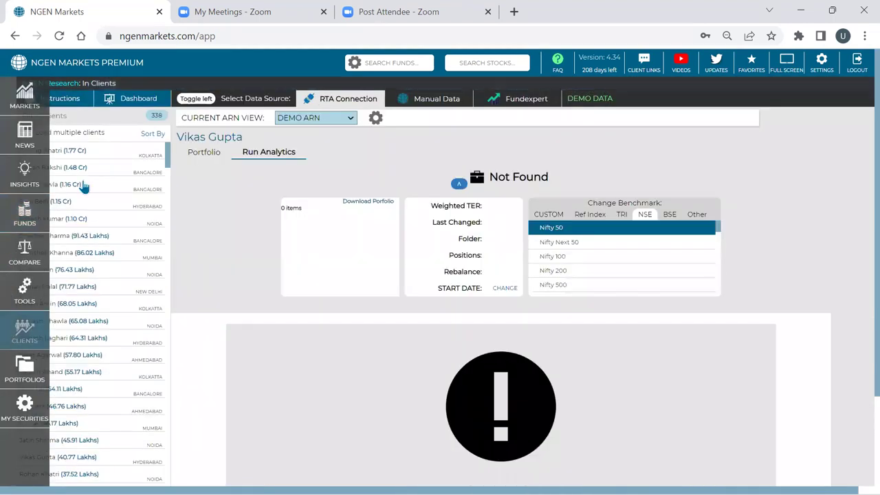
pyautogui.click(111, 170)
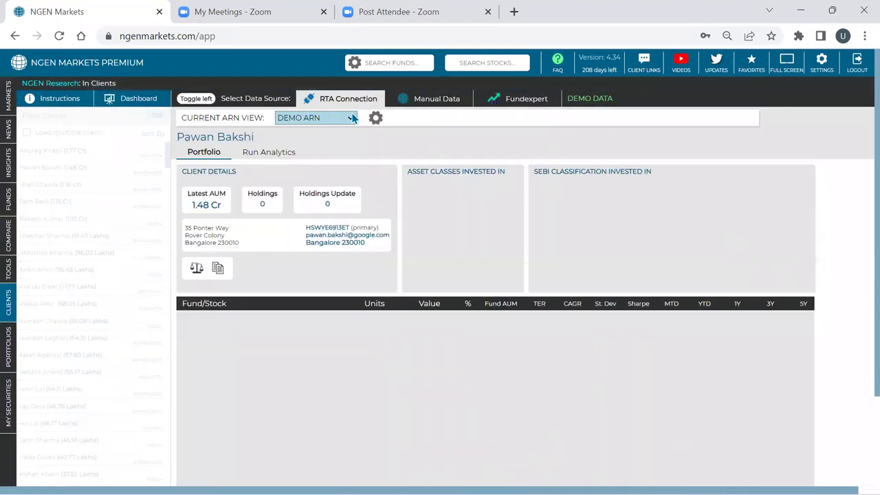
pyautogui.click(353, 97)
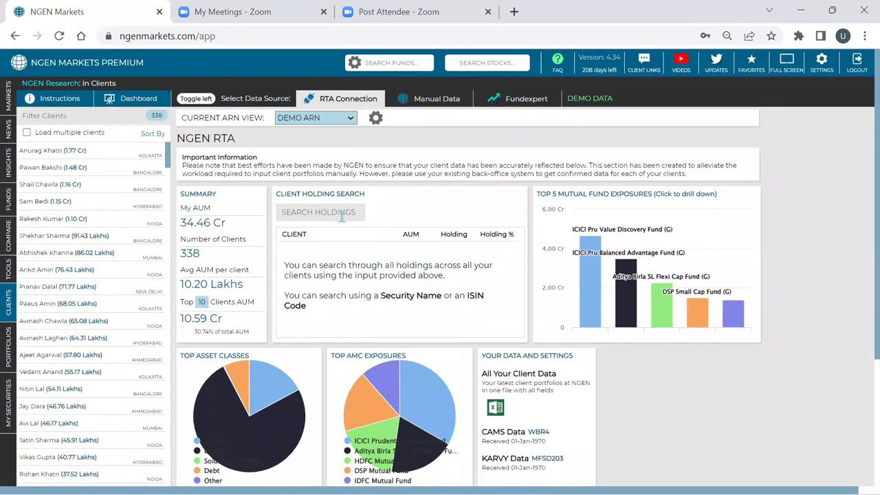
# - Find the clients holding ICICI Pru Credit Risk Fund (G) and open the first listed client's portfolio
pyautogui.click(342, 216)
pyautogui.click(341, 216)
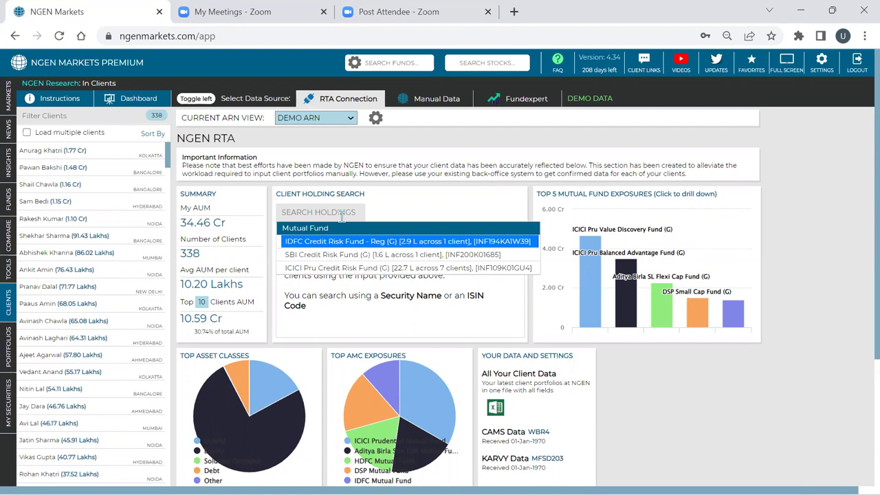
pyautogui.press('Down')
pyautogui.press('Down')
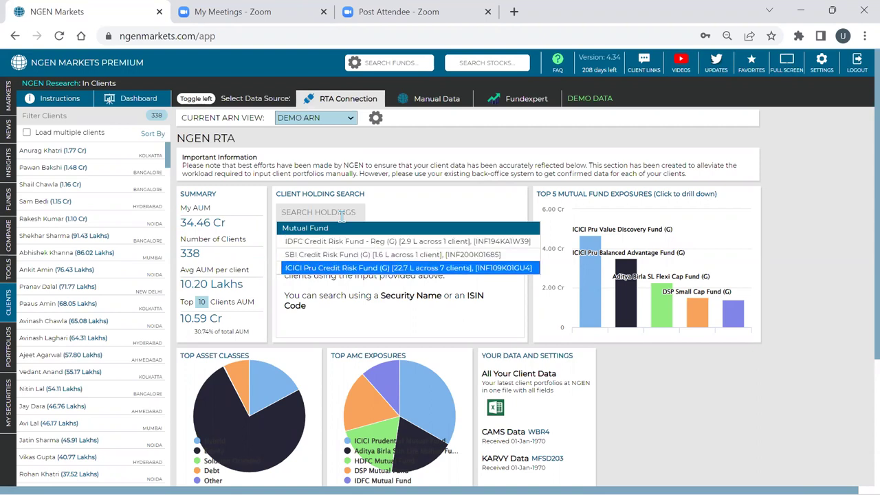
pyautogui.press('Return')
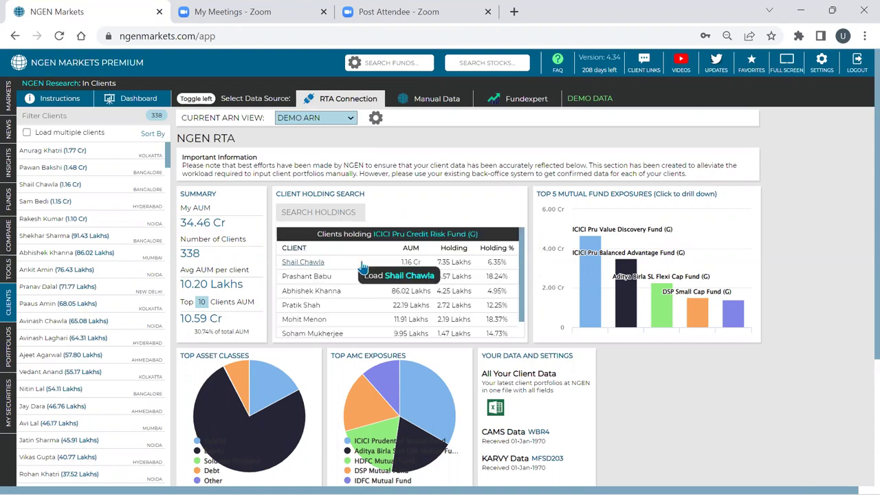
pyautogui.scroll(-1, 363, 267)
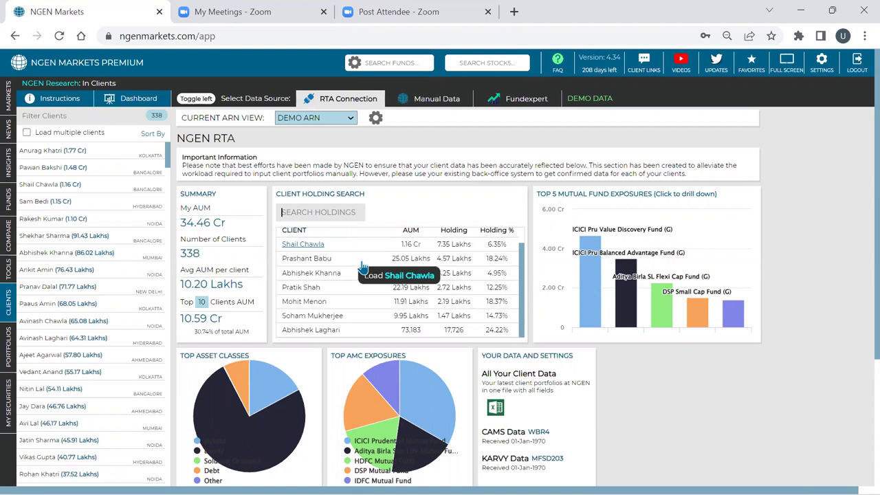
pyautogui.click(299, 245)
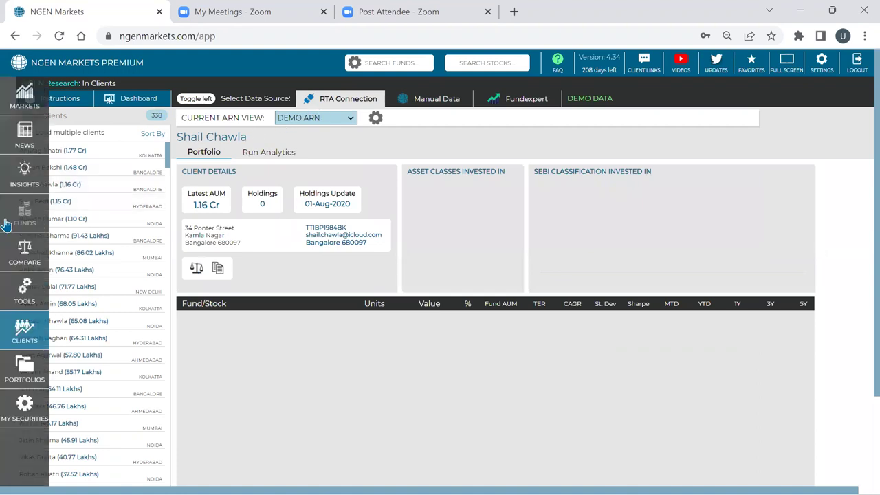
# - Switch the client data's current ARN view to CONSOLIDATED
pyautogui.click(15, 219)
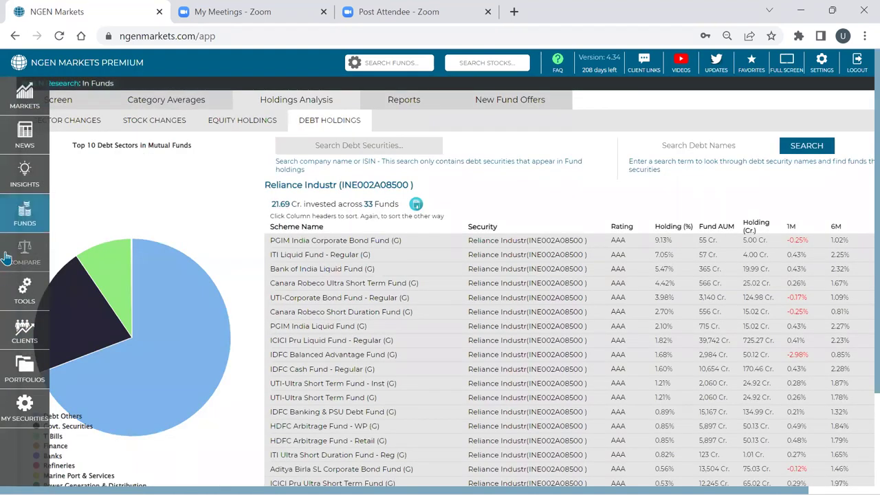
pyautogui.click(6, 336)
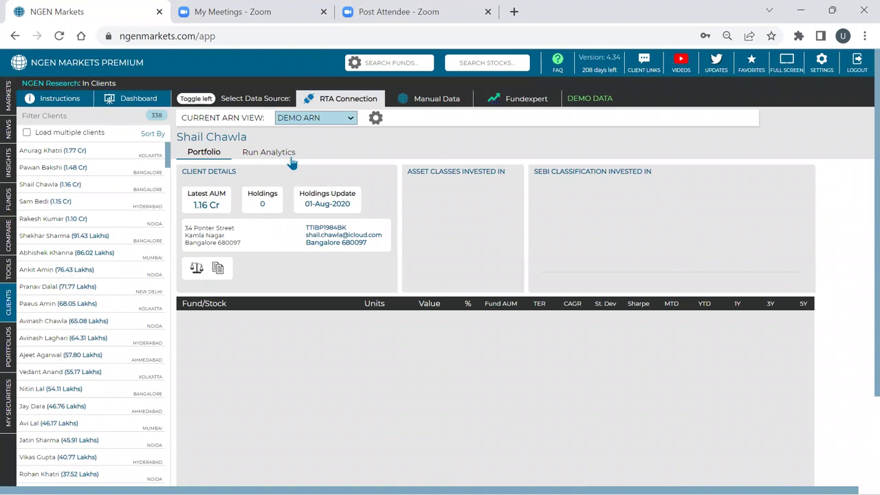
pyautogui.click(313, 120)
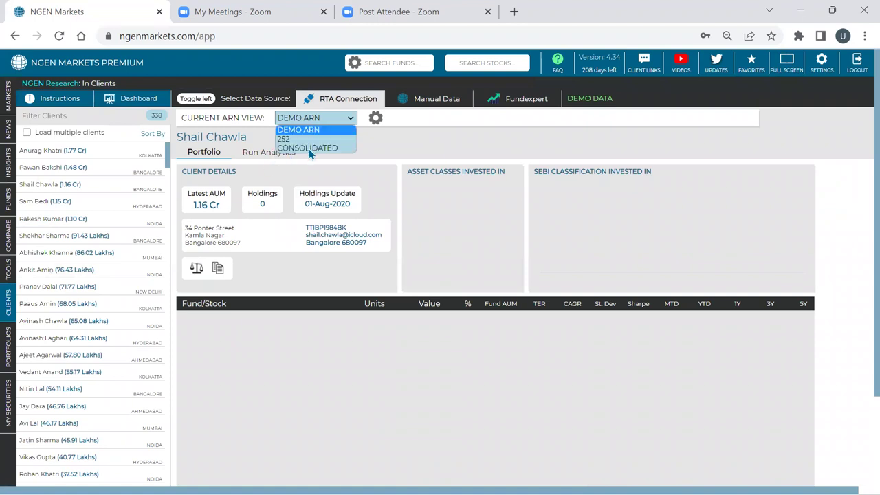
pyautogui.press('Up')
pyautogui.press('Escape')
pyautogui.press('Down')
pyautogui.press('Down')
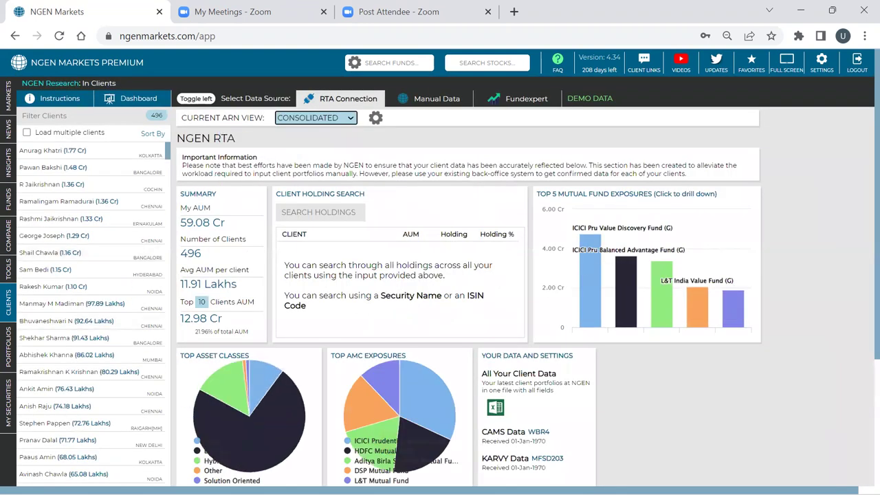
# - Examine the My AUM figure under the DEMO ARN view and change the view to ARN 252
pyautogui.click(308, 118)
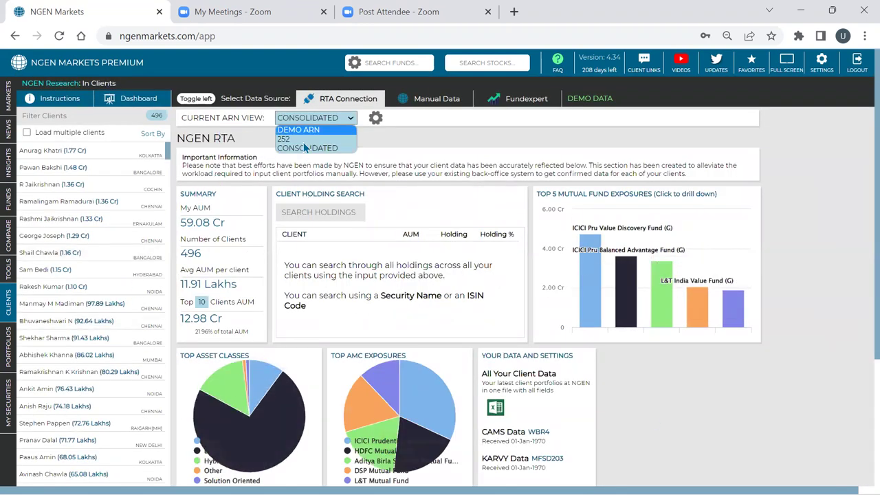
pyautogui.click(305, 131)
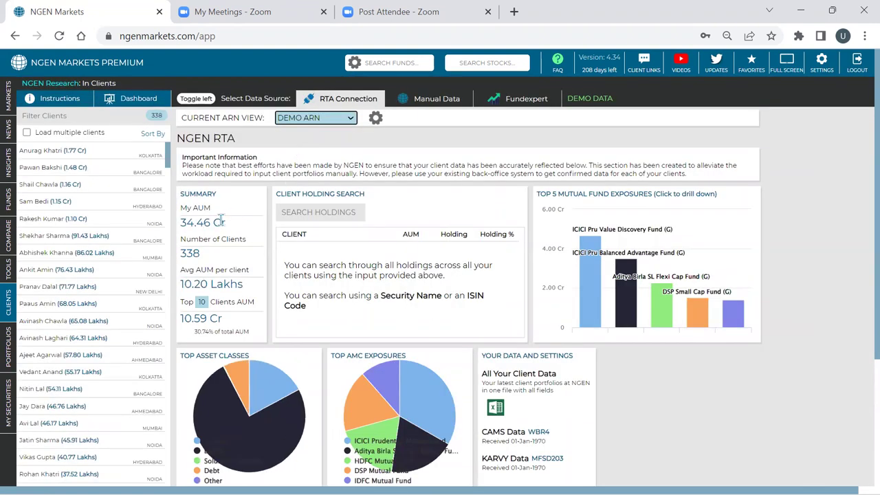
pyautogui.moveTo(220, 222); pyautogui.dragTo(179, 230)
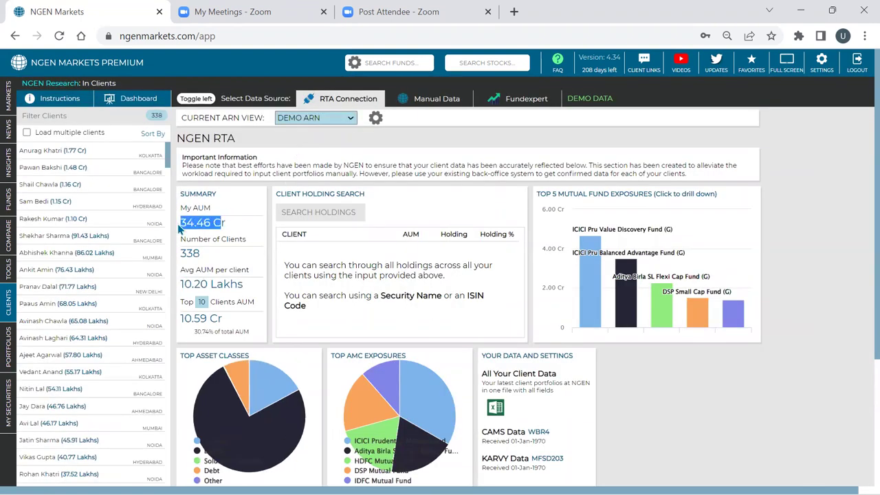
pyautogui.click(309, 121)
pyautogui.click(305, 139)
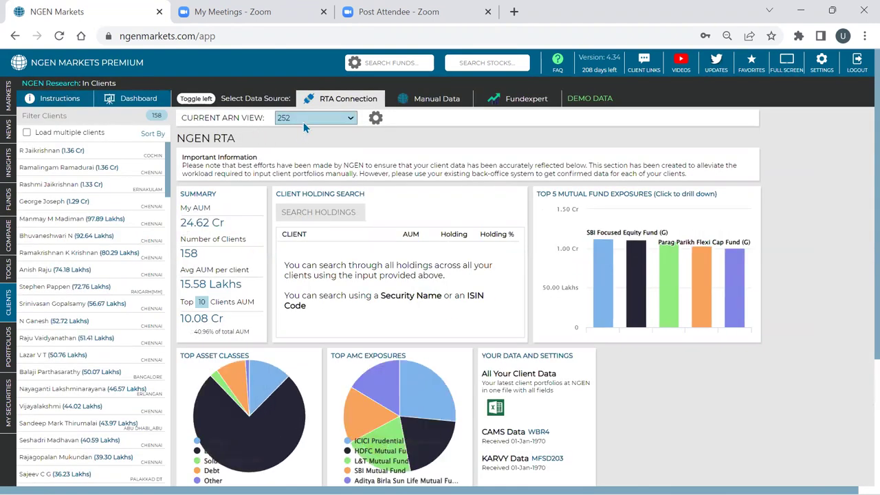
# - Return to the CONSOLIDATED ARN view to check My AUM, and drill down into the ICICI Pru Value Discovery Fund (G) exposure
pyautogui.click(304, 121)
pyautogui.click(300, 144)
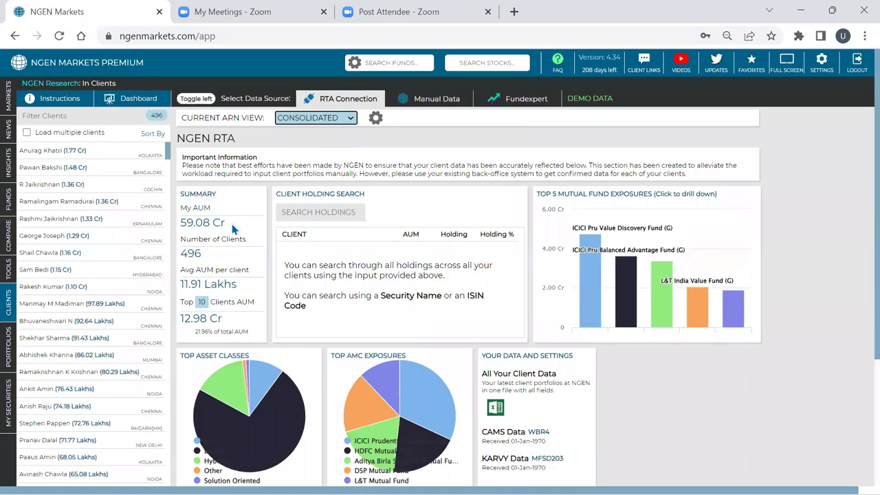
pyautogui.moveTo(232, 228); pyautogui.dragTo(180, 223)
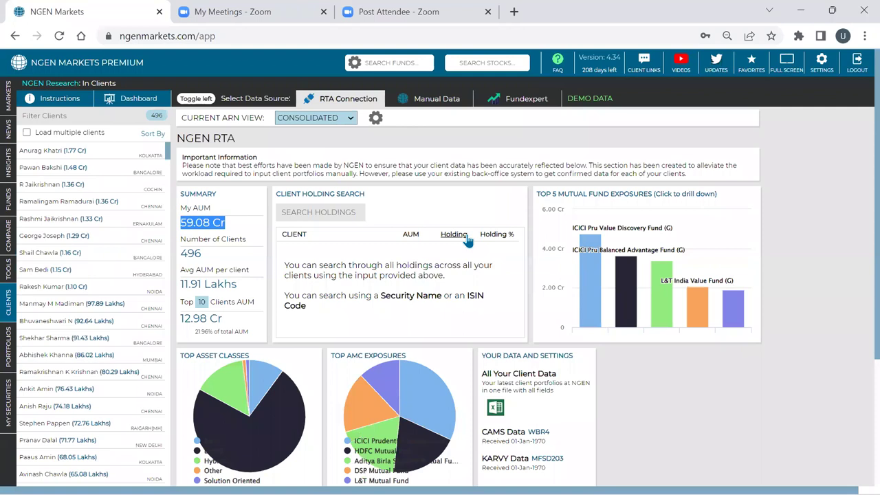
pyautogui.click(593, 270)
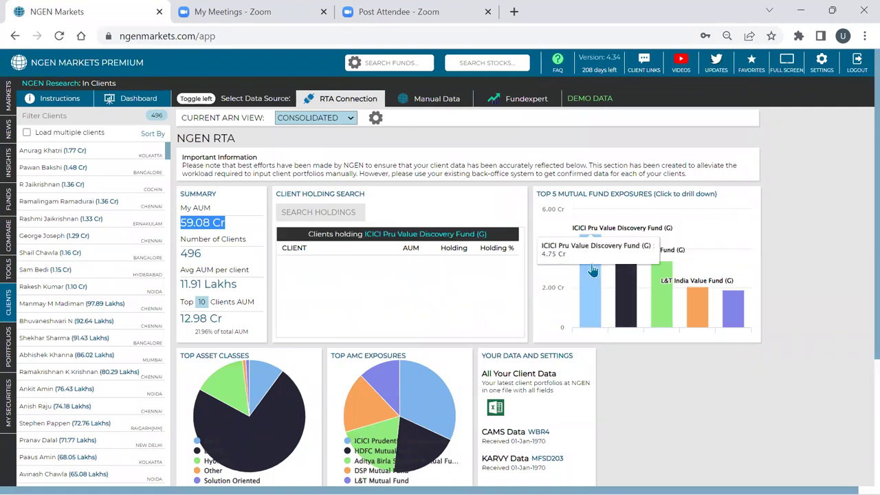
# - Switch the ARN view to 252 and view the list of configured RTA connections
pyautogui.click(314, 118)
pyautogui.click(303, 140)
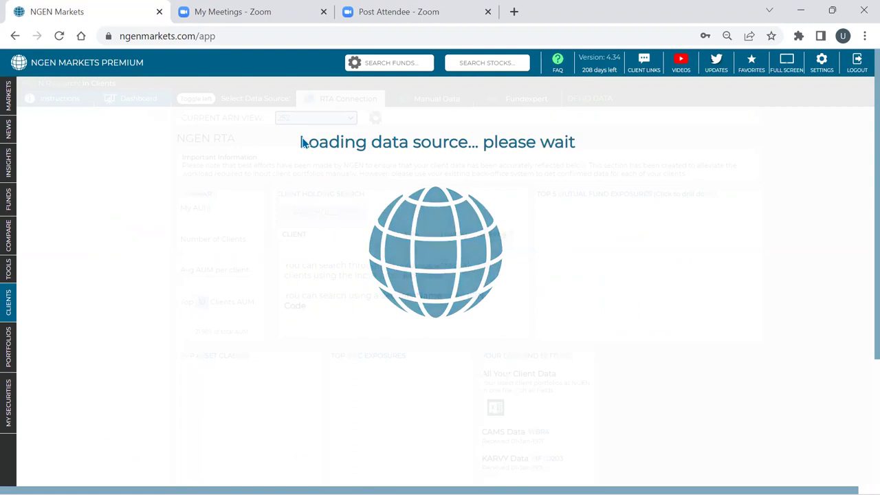
pyautogui.click(376, 119)
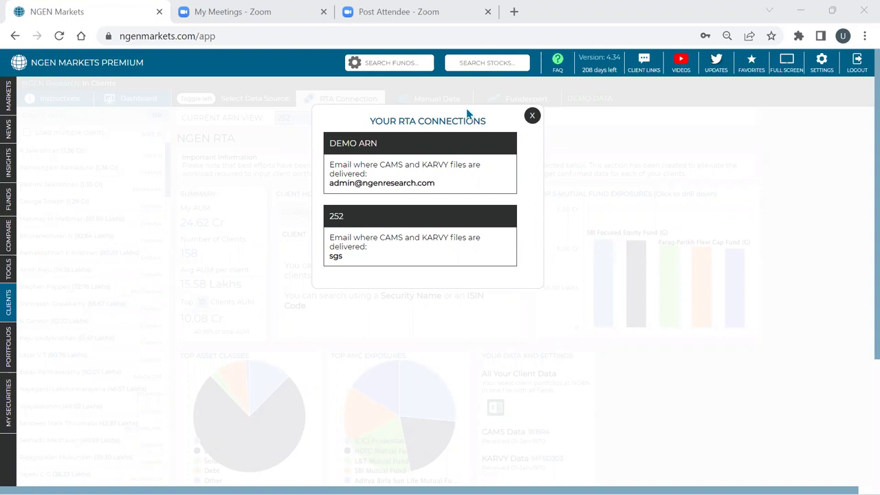
pyautogui.click(532, 116)
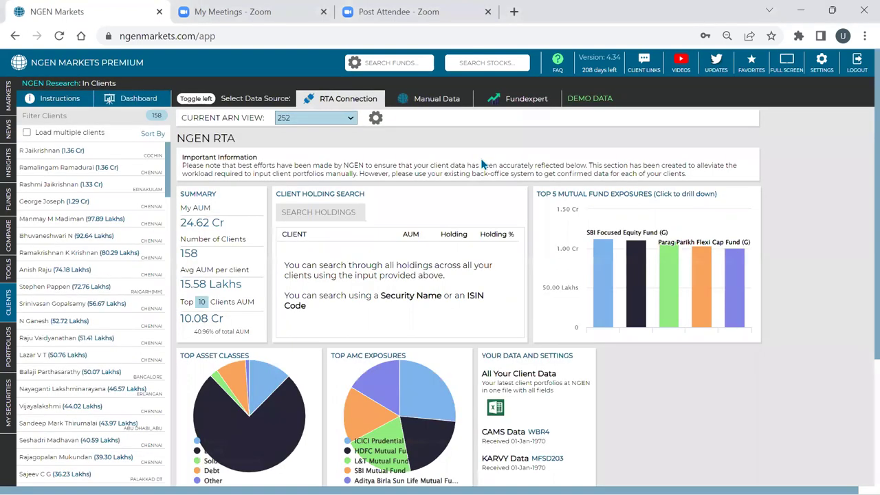
# - Open the fund holdings analysis of mid-cap stock changes and display it by shares held in lakhs
pyautogui.moveTo(16, 172)
pyautogui.click(25, 212)
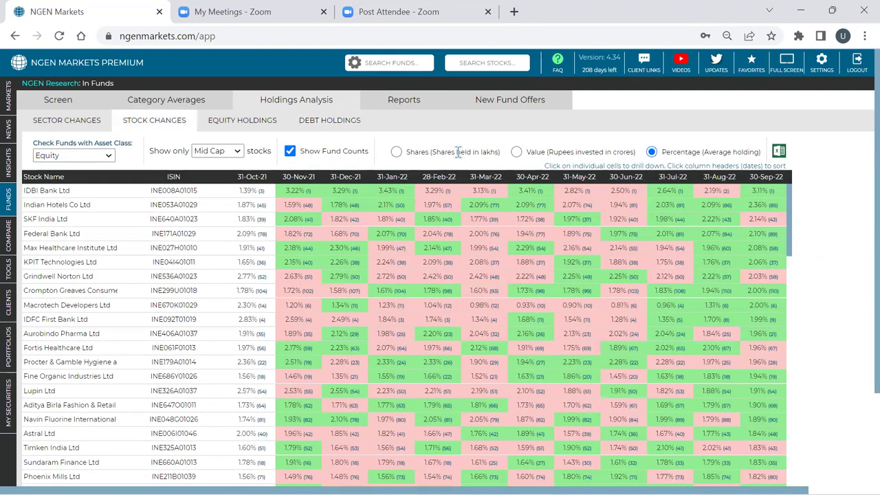
pyautogui.click(81, 122)
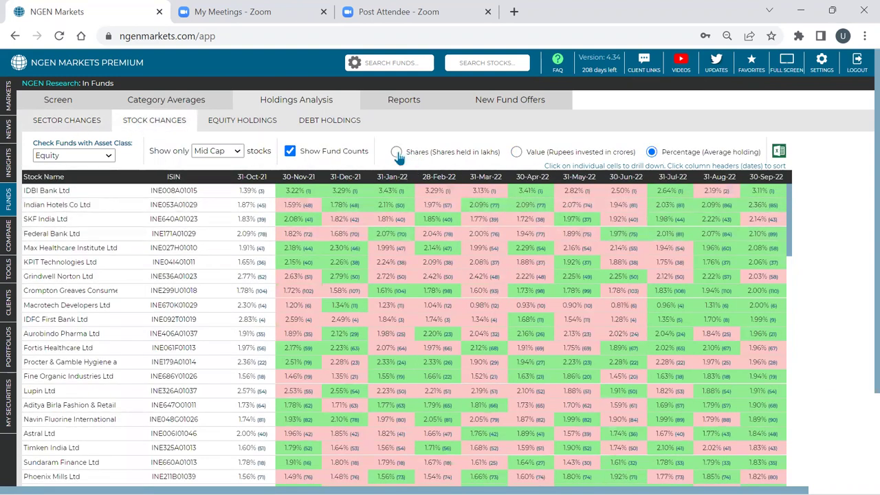
pyautogui.click(397, 152)
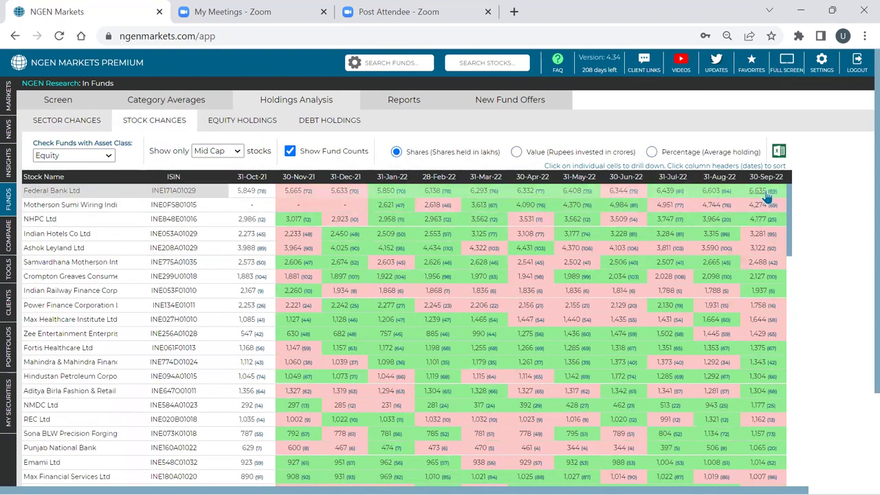
# - Search the funds for "axis mid" and open AXIS Midcap Fund (G)
pyautogui.click(404, 64)
pyautogui.write('axis mid')
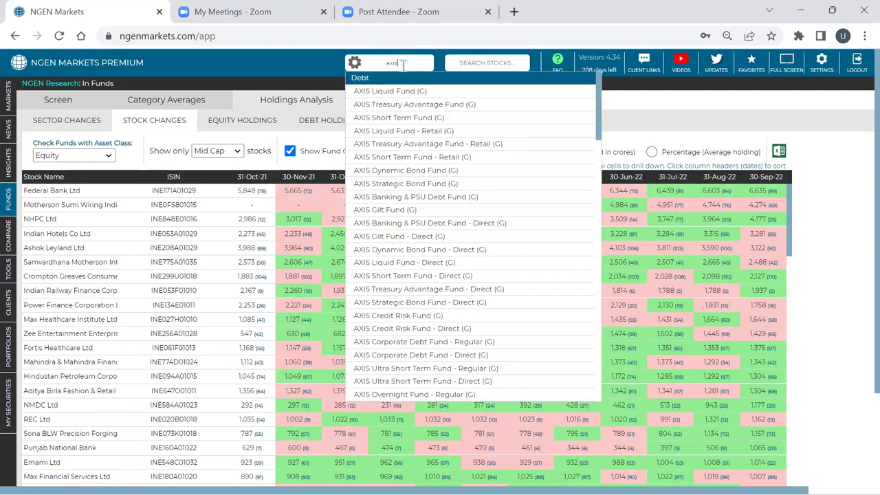
pyautogui.press('Down')
pyautogui.press('Down')
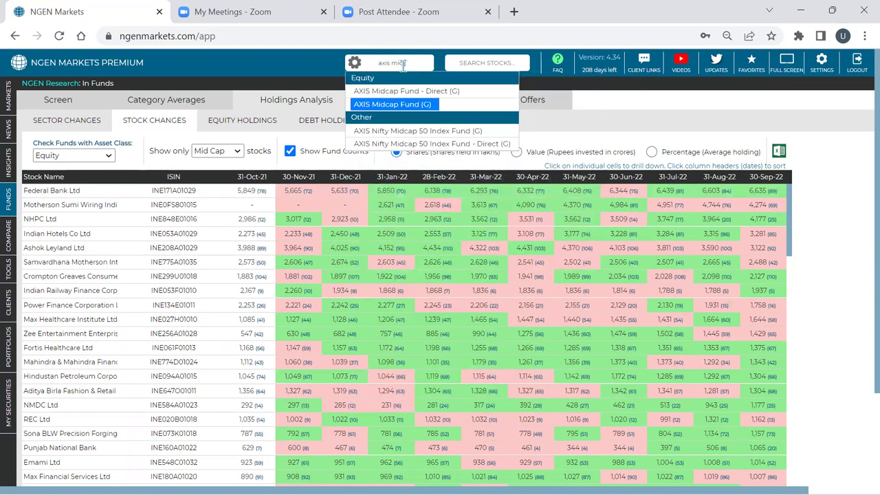
pyautogui.press('Return')
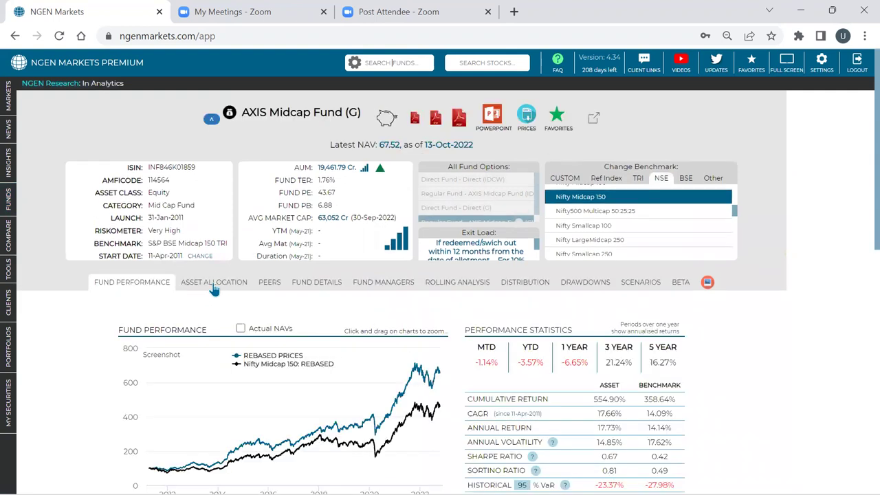
# - Show the fund's asset allocation as positions over time and check which display units are available
pyautogui.click(214, 283)
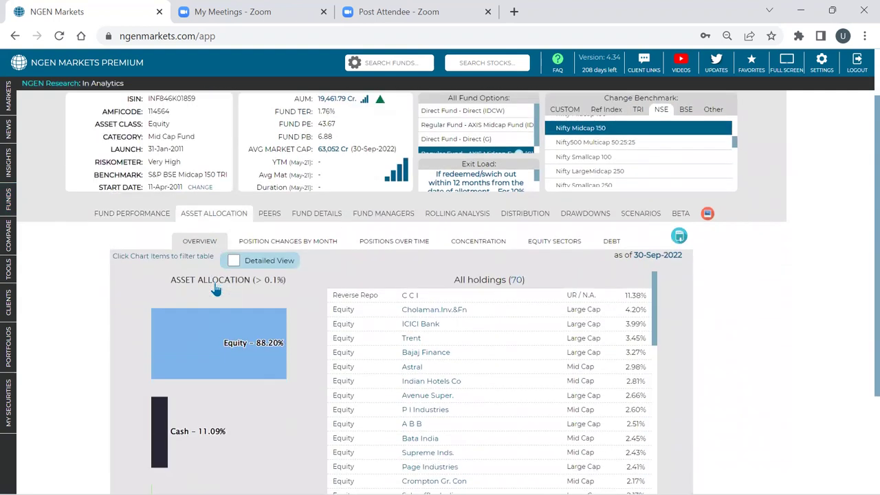
pyautogui.click(393, 243)
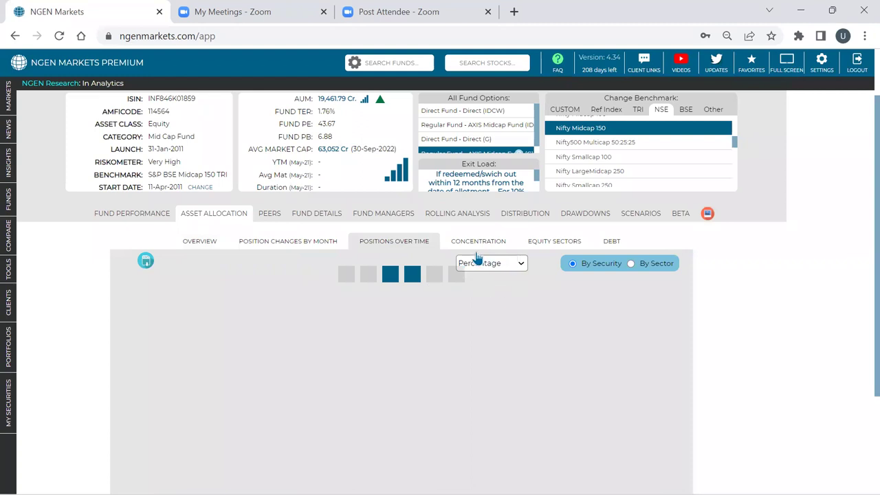
pyautogui.scroll(-1, 481, 259)
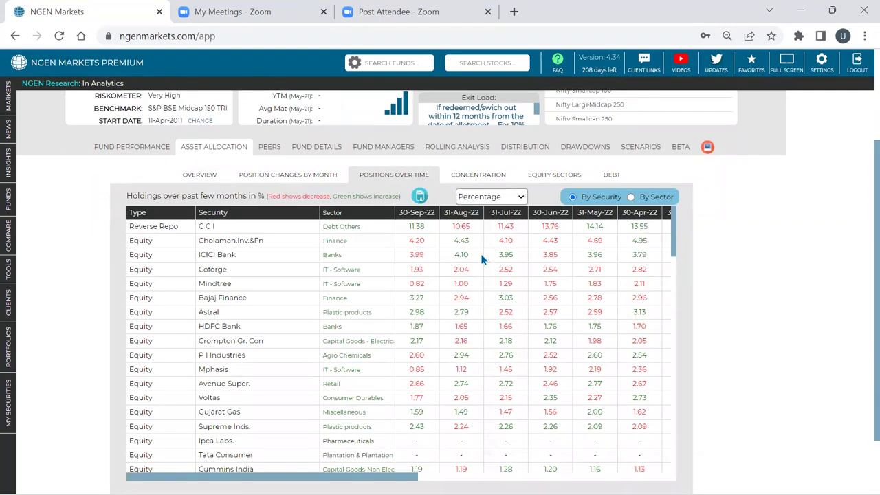
pyautogui.click(493, 196)
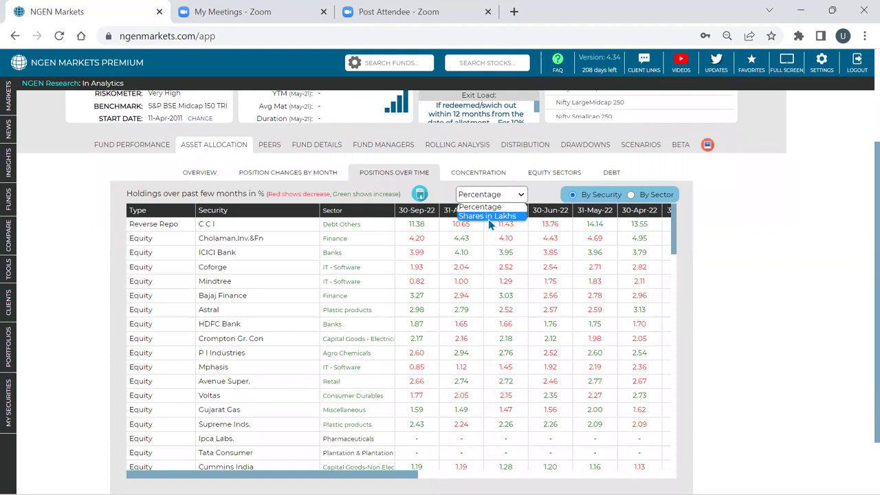
pyautogui.click(377, 260)
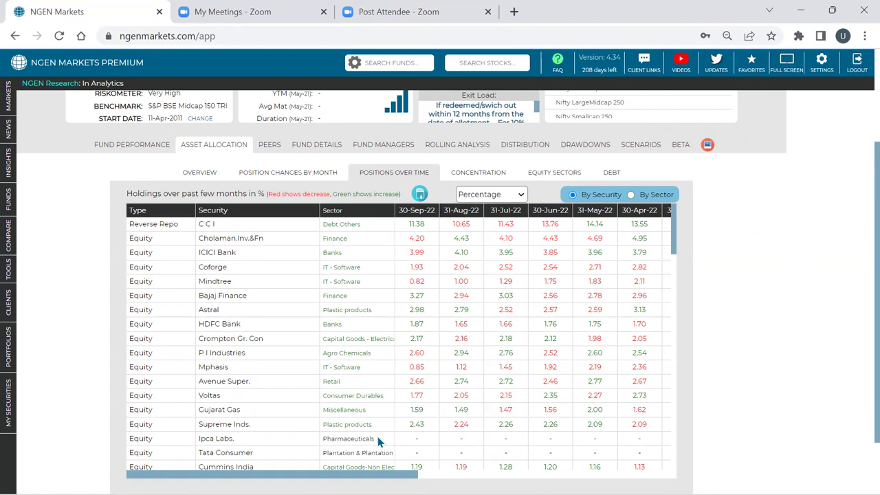
# - Review the fund's monthly holdings history by security and display the positions as Shares in Lakhs
pyautogui.hscroll(5, 399, 337)
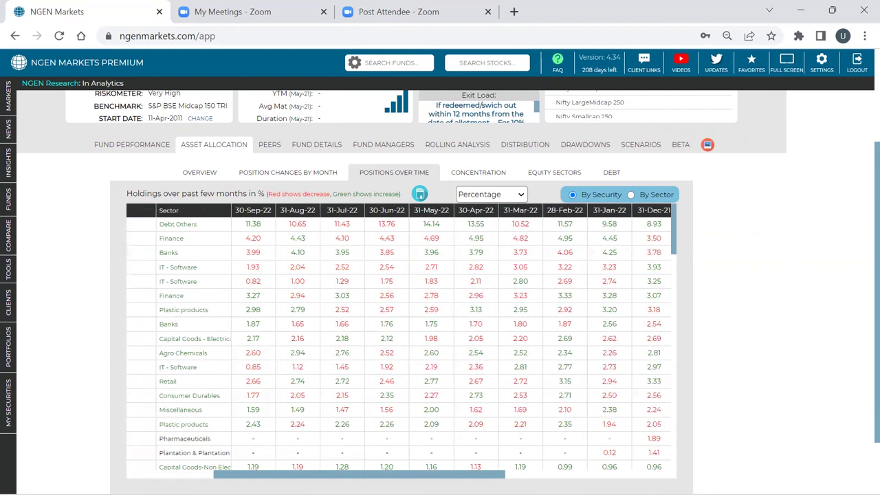
pyautogui.hscroll(3, 398, 337)
pyautogui.hscroll(-8, 425, 309)
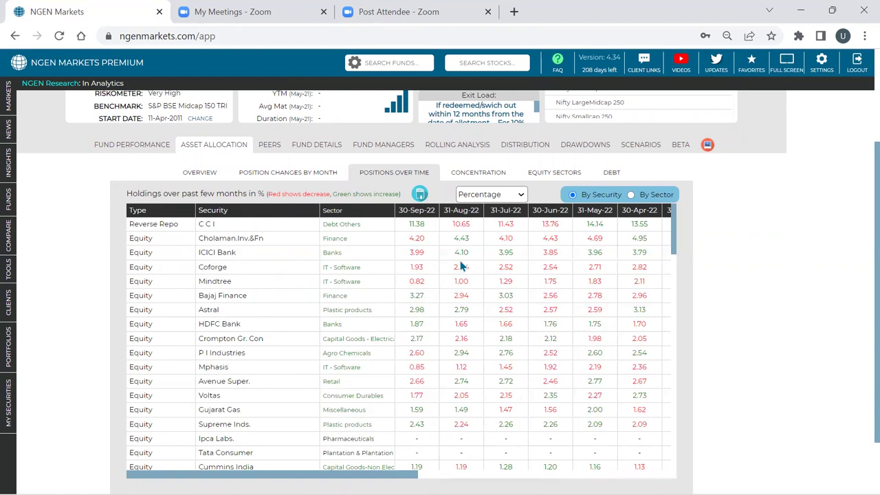
pyautogui.click(512, 196)
pyautogui.click(506, 219)
# - View the fund's holdings over time grouped by sector, and return to the grouping by security
pyautogui.click(631, 195)
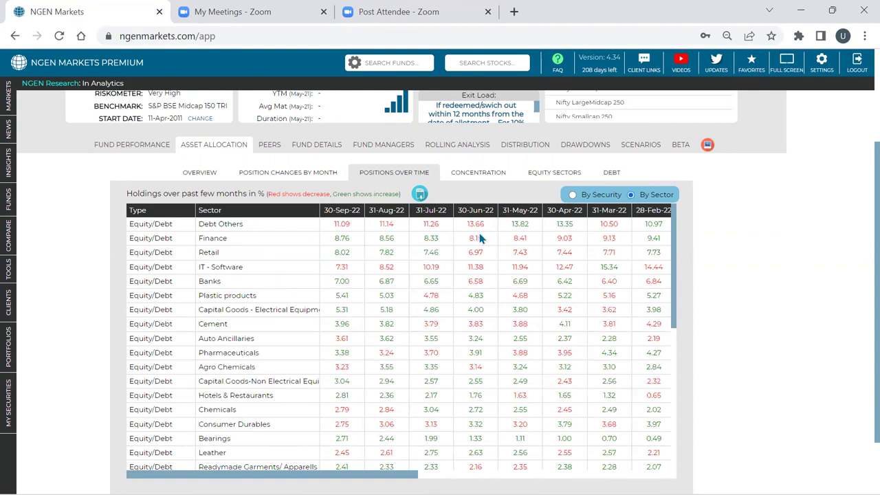
pyautogui.scroll(2, 391, 225)
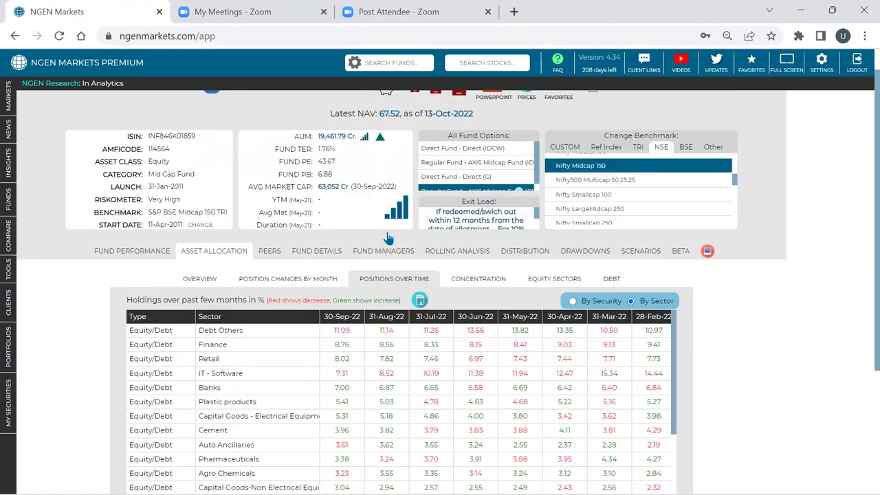
pyautogui.scroll(-2, 576, 190)
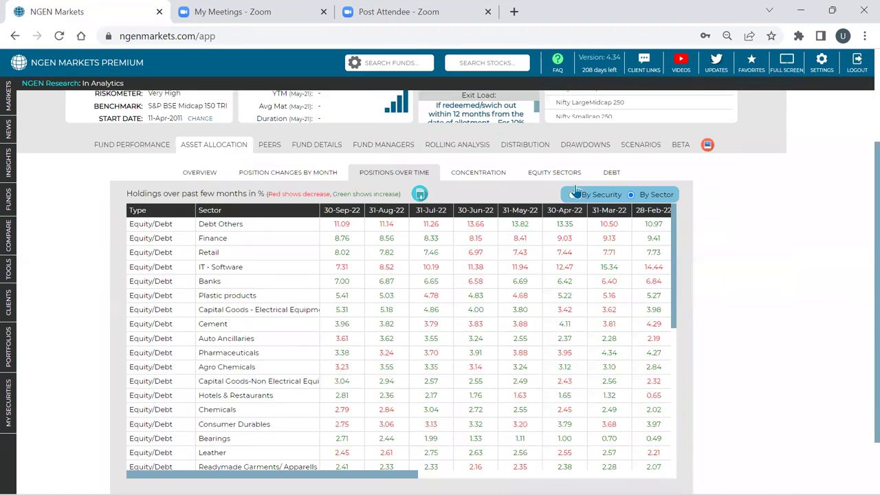
pyautogui.click(574, 194)
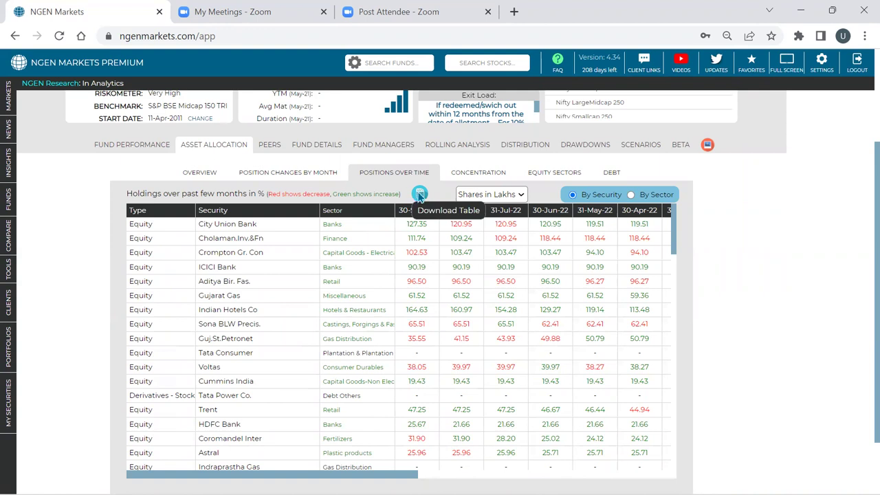
pyautogui.scroll(-6, 415, 237)
pyautogui.scroll(8, 412, 237)
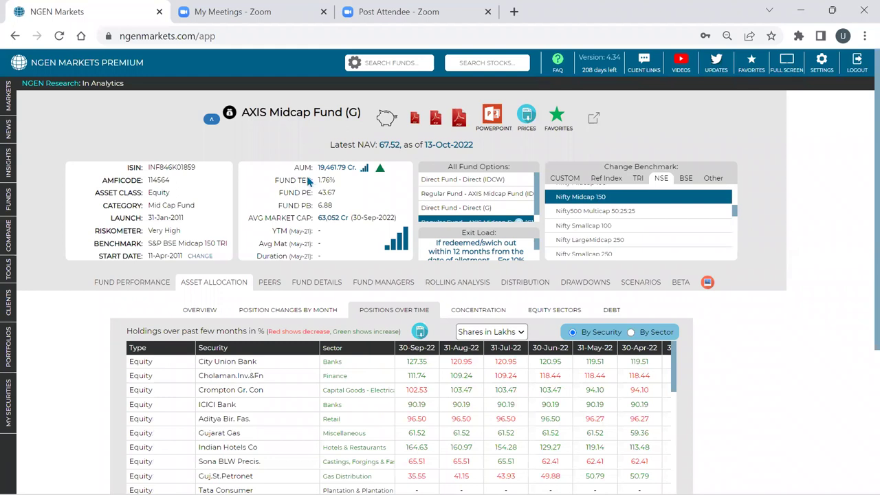
# - Open the fund's performance section and examine its returns, risk statistics and outperformance against Nifty Midcap 150
pyautogui.click(135, 287)
pyautogui.scroll(-3, 135, 290)
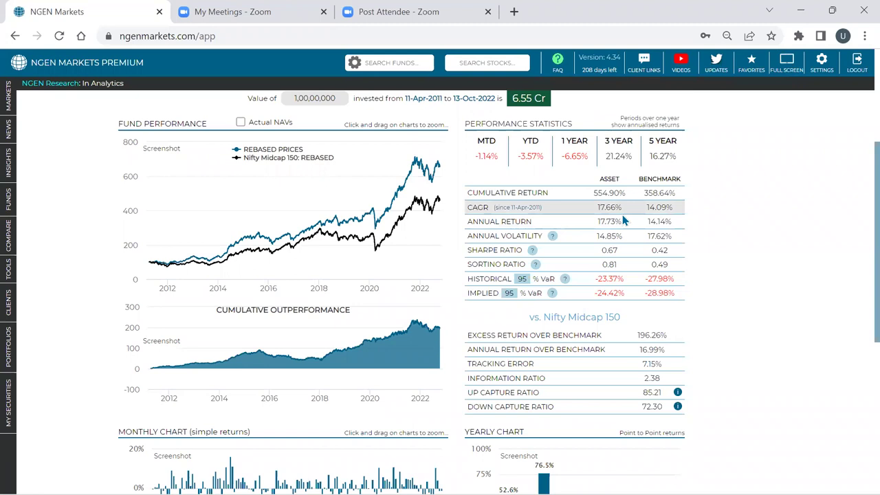
pyautogui.scroll(3, 622, 214)
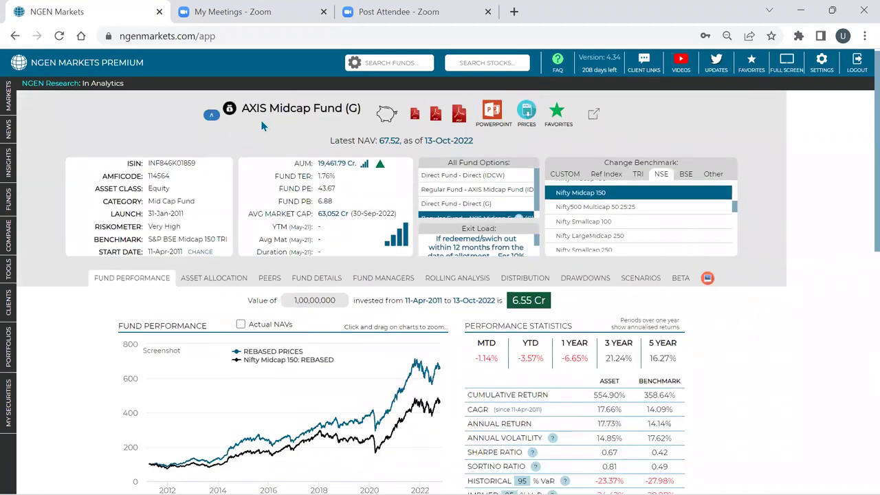
pyautogui.scroll(-2, 262, 126)
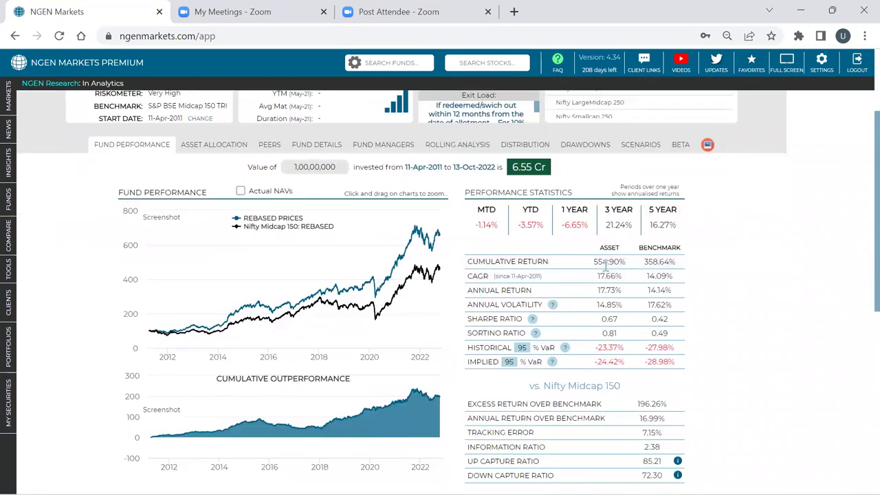
pyautogui.scroll(-1, 622, 285)
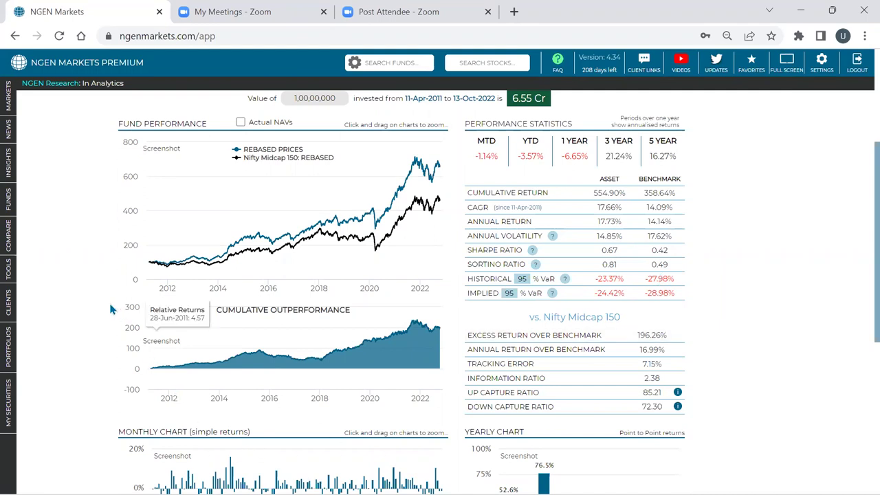
# - Open the comparison section and switch to comparing portfolios
pyautogui.moveTo(10, 244)
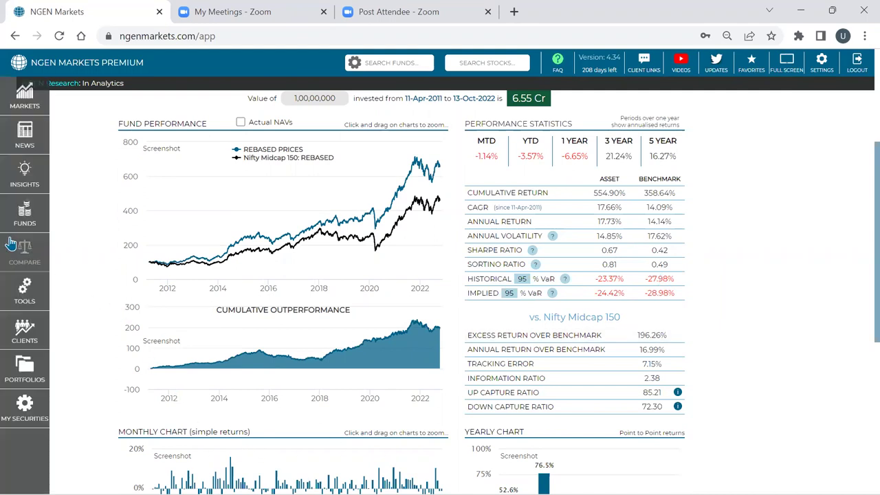
pyautogui.click(12, 368)
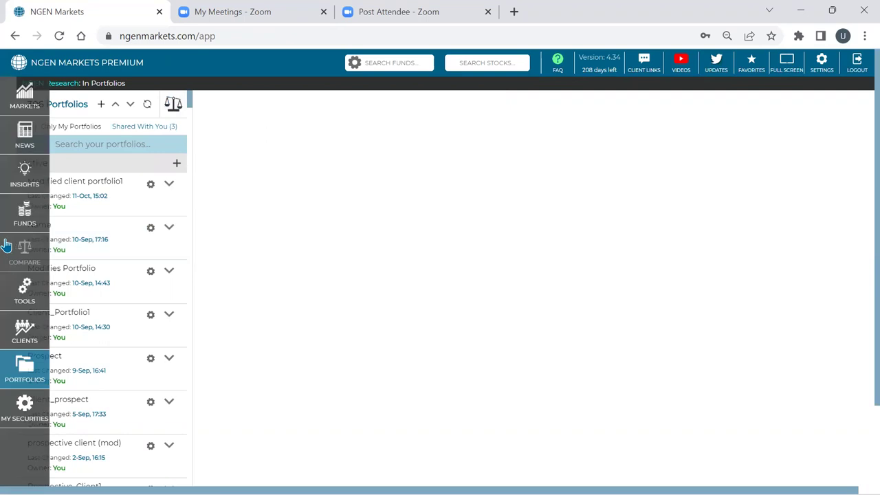
pyautogui.click(21, 253)
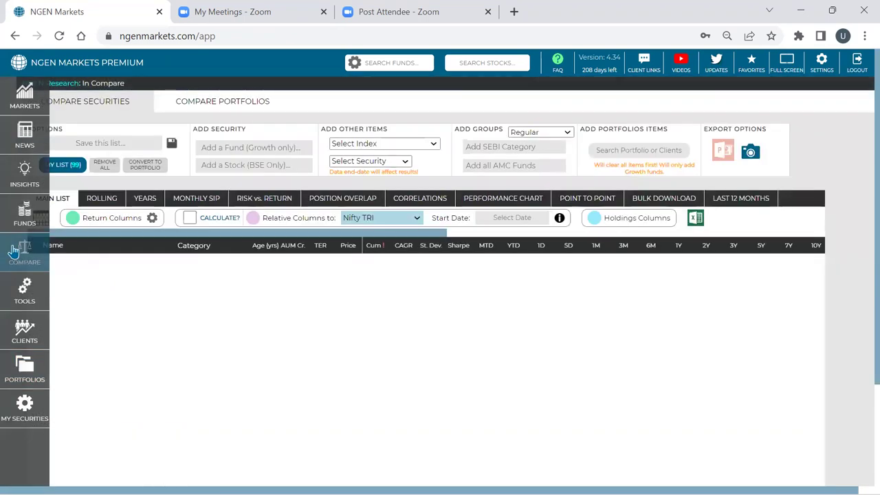
pyautogui.click(204, 107)
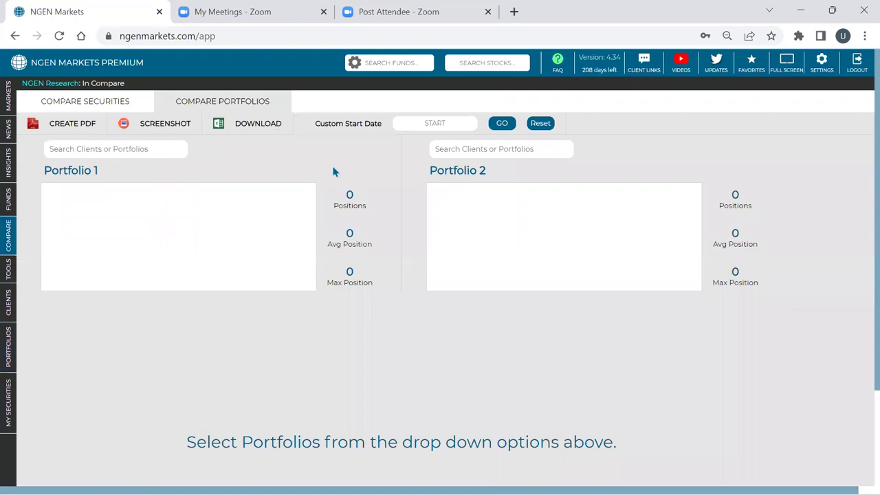
# - Search the RTA clients by name and load the matching client's holdings as the first portfolio
pyautogui.click(152, 151)
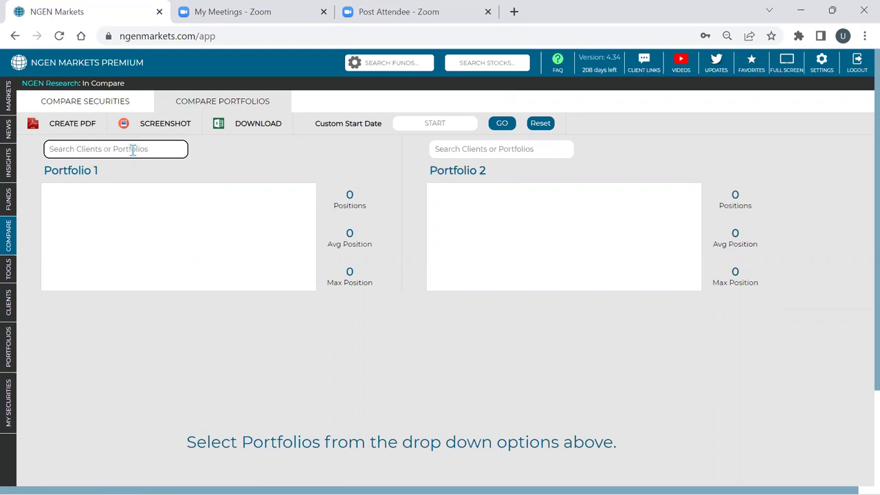
pyautogui.write('shai')
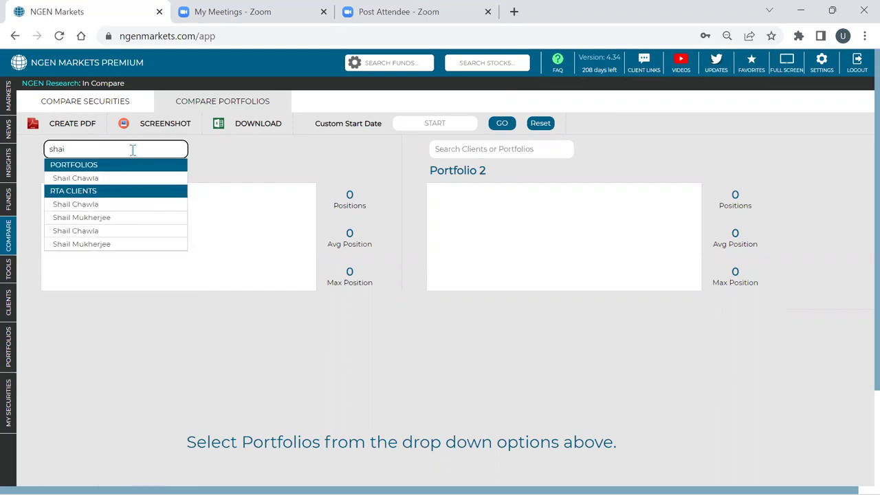
pyautogui.click(76, 206)
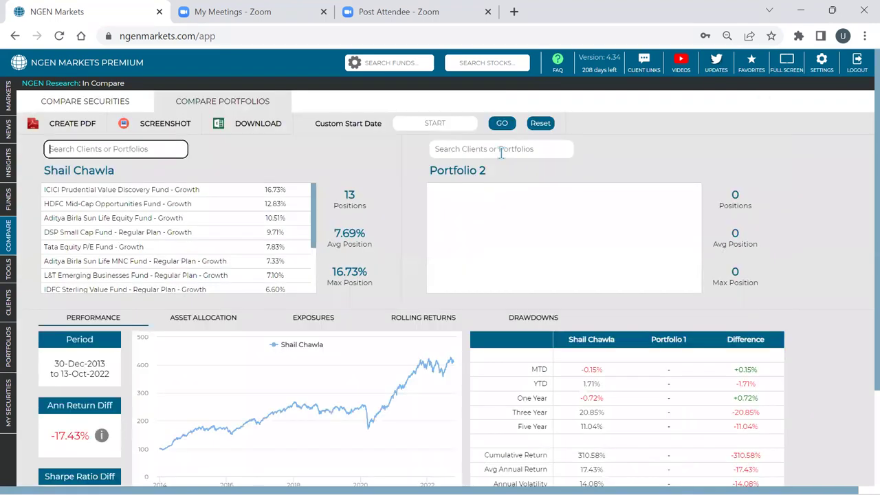
# - Search for "conser" and load DB_MF_Conservative_3.0 as the second portfolio to compare with the client
pyautogui.click(501, 150)
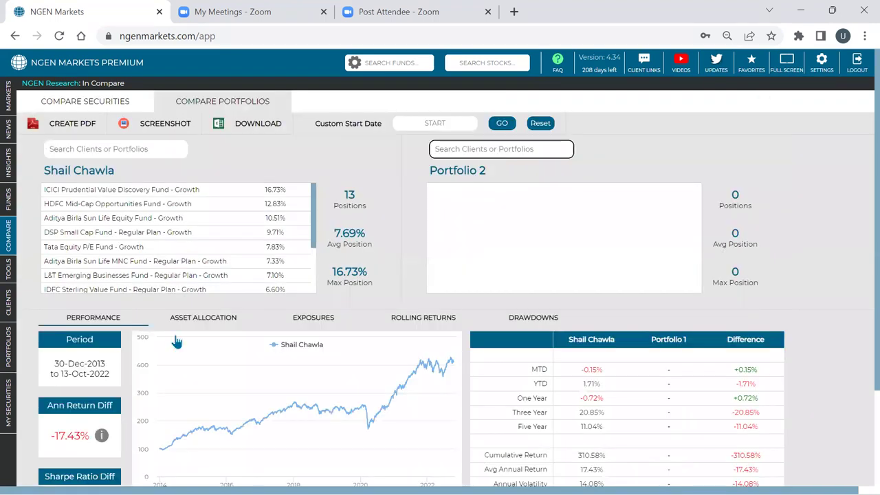
pyautogui.moveTo(25, 362)
pyautogui.write('c')
pyautogui.press('BackSpace')
pyautogui.write('co')
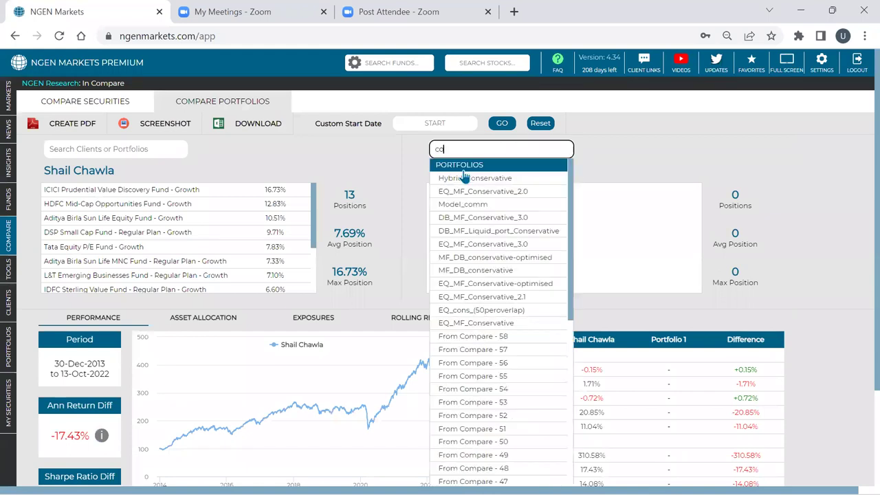
pyautogui.write('nser')
pyautogui.press('Down')
pyautogui.press('Down')
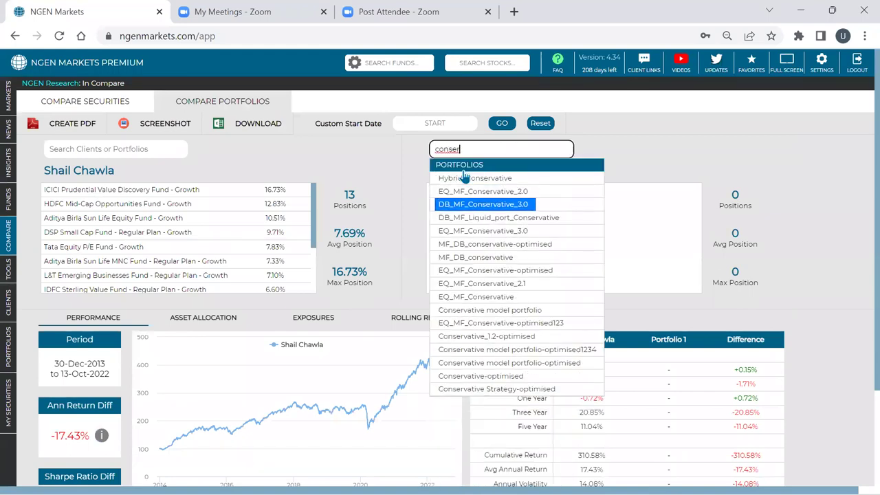
pyautogui.press('Return')
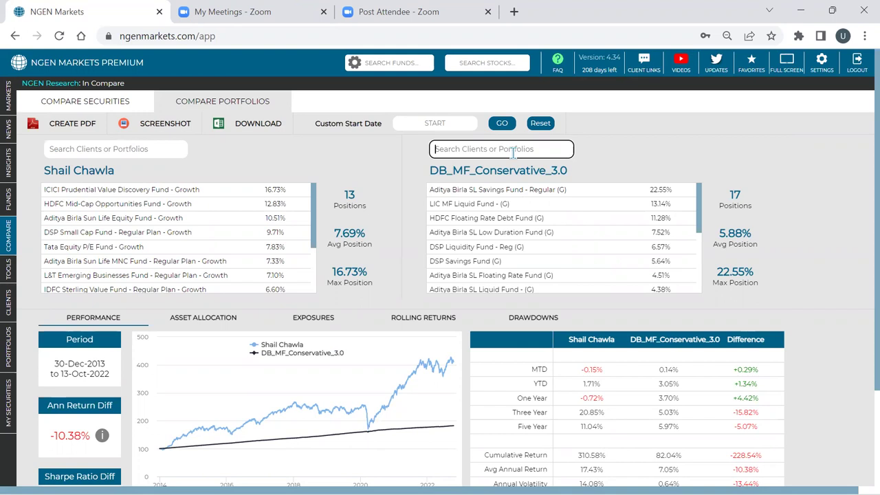
# - Try to load the saved list DB_MF+Moderate into the securities comparison
pyautogui.moveTo(8, 234)
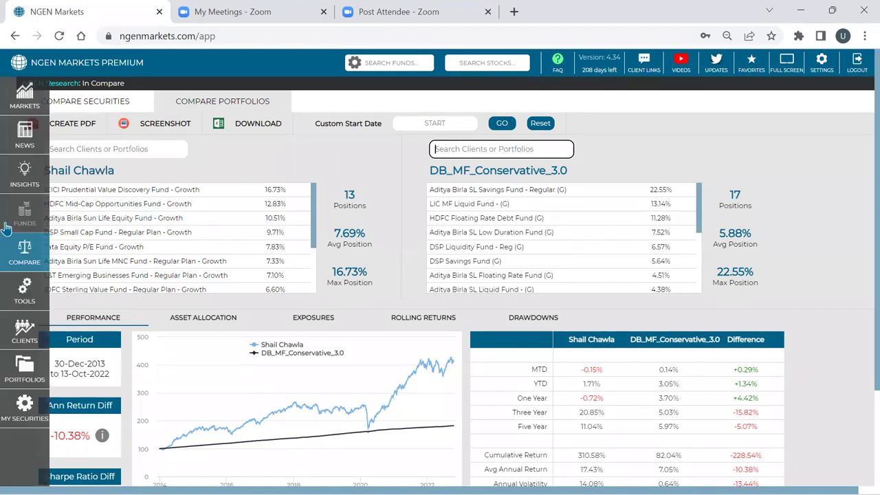
pyautogui.click(21, 256)
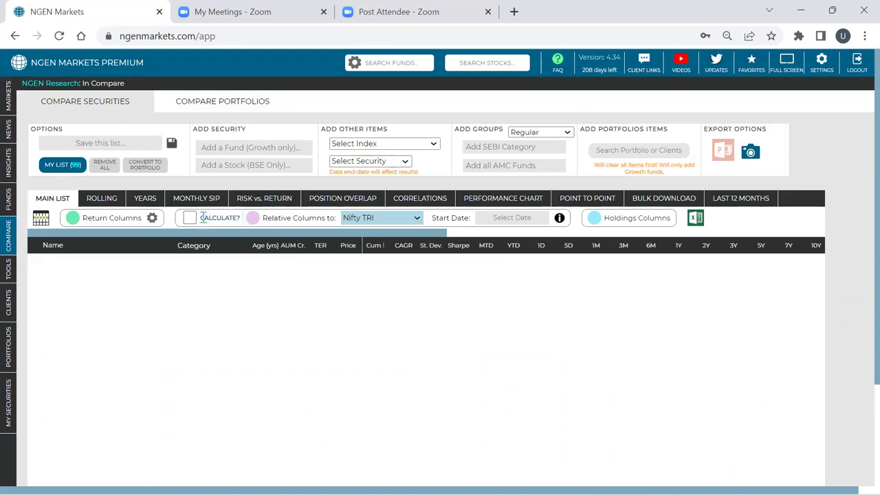
pyautogui.click(72, 165)
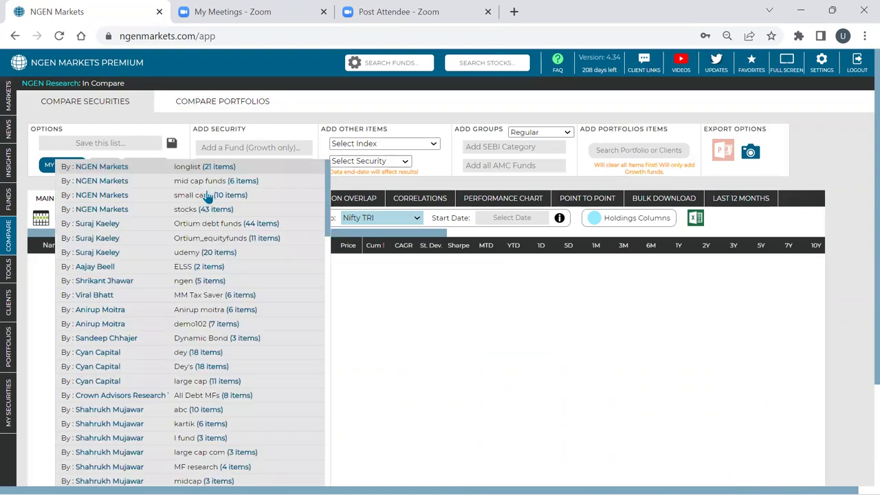
pyautogui.scroll(-3, 206, 344)
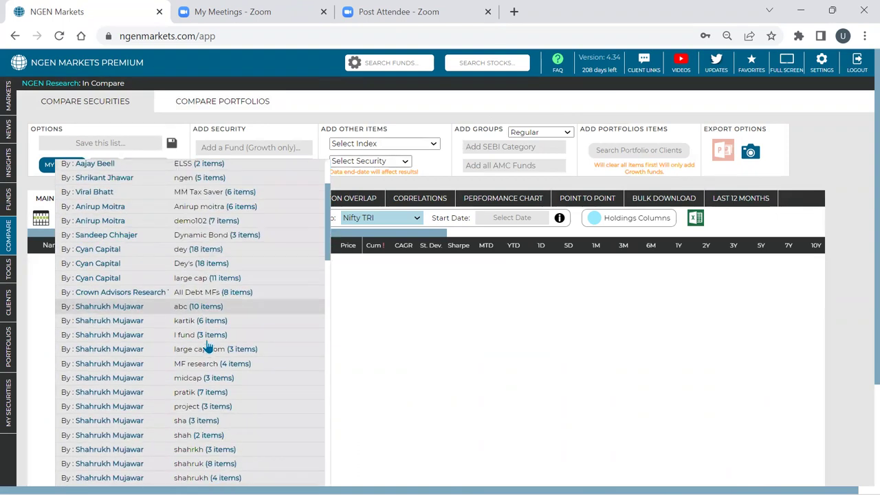
pyautogui.scroll(-8, 208, 347)
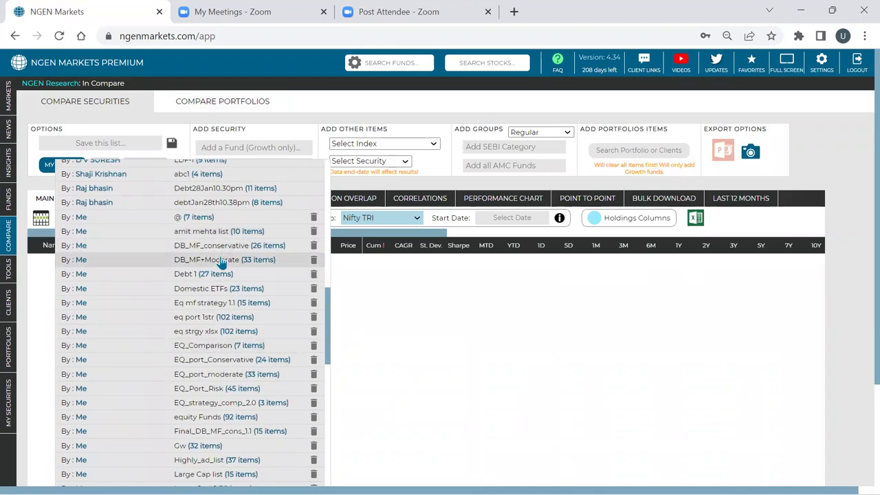
pyautogui.click(222, 262)
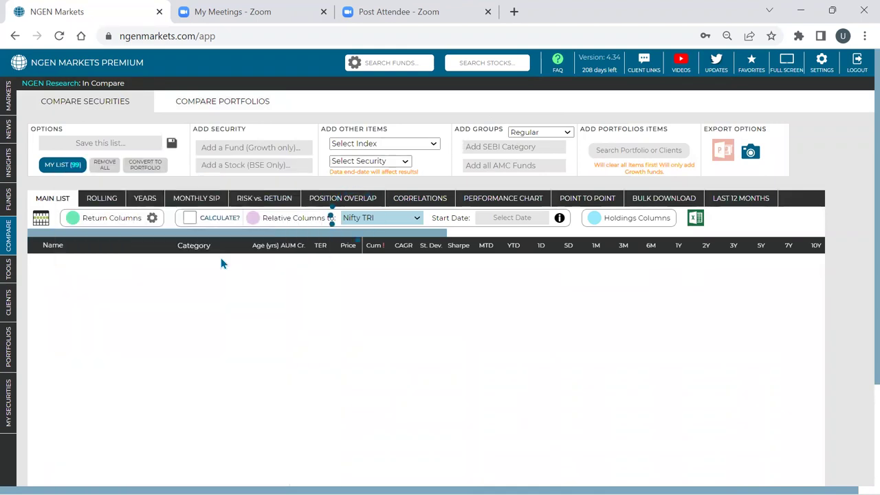
# - Clear all items from the compare list and reload the page
pyautogui.click(105, 165)
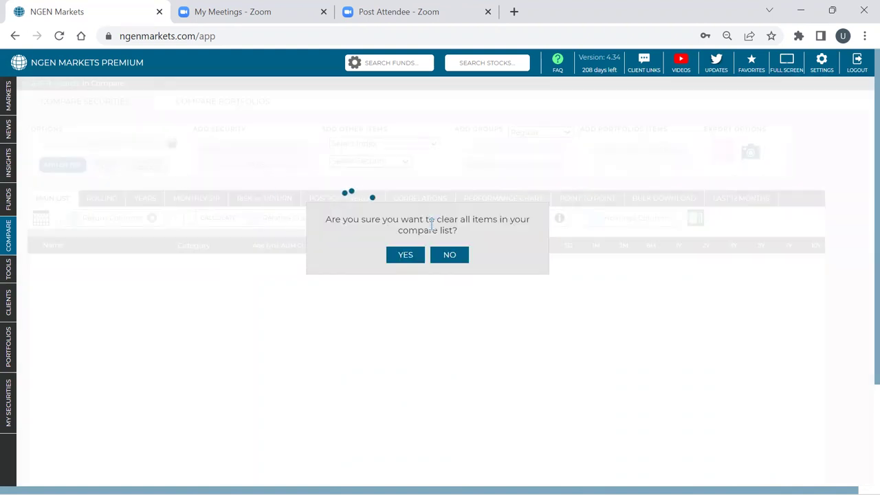
pyautogui.click(406, 258)
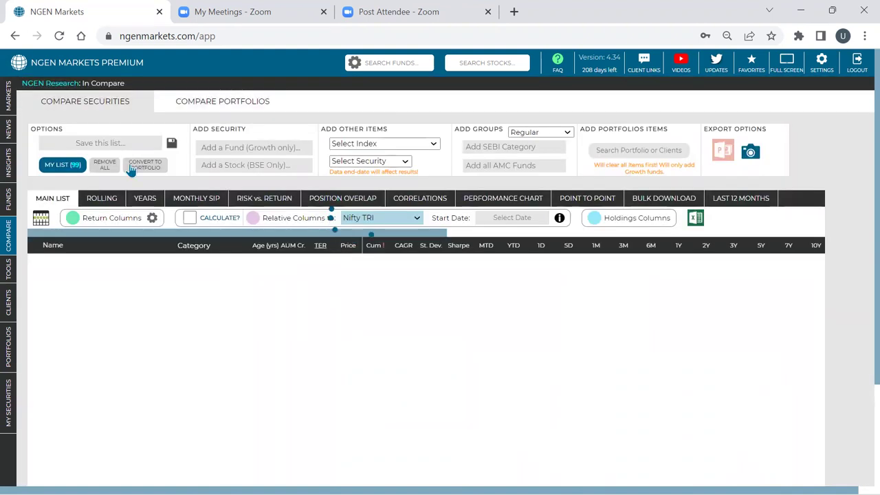
pyautogui.click(59, 35)
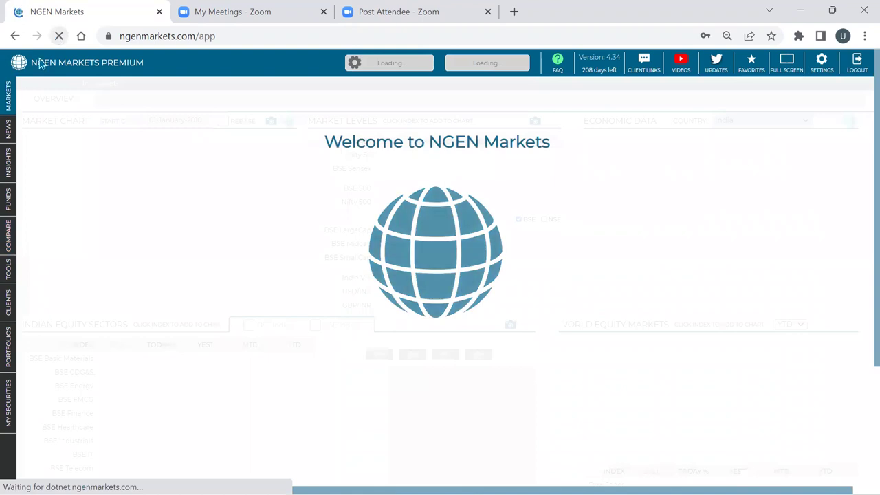
# - Reopen the securities comparison and load the saved list EQ_Port_Risk
pyautogui.click(9, 219)
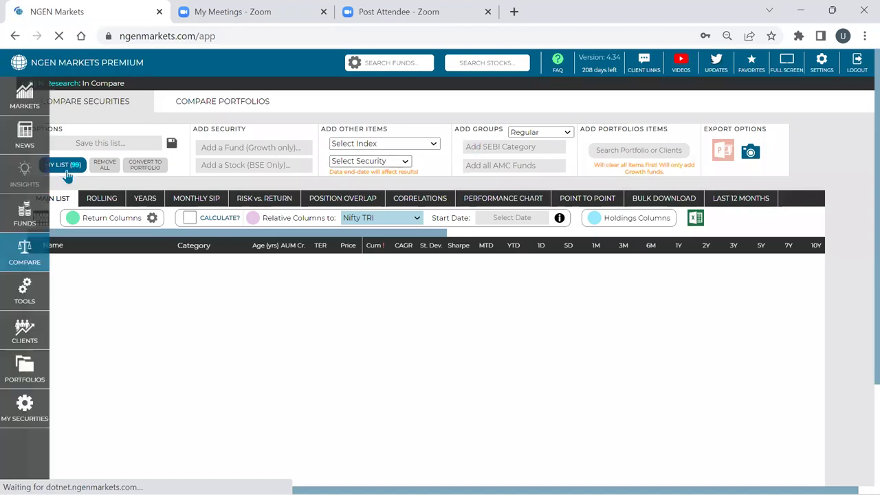
pyautogui.click(70, 172)
pyautogui.scroll(-5, 190, 303)
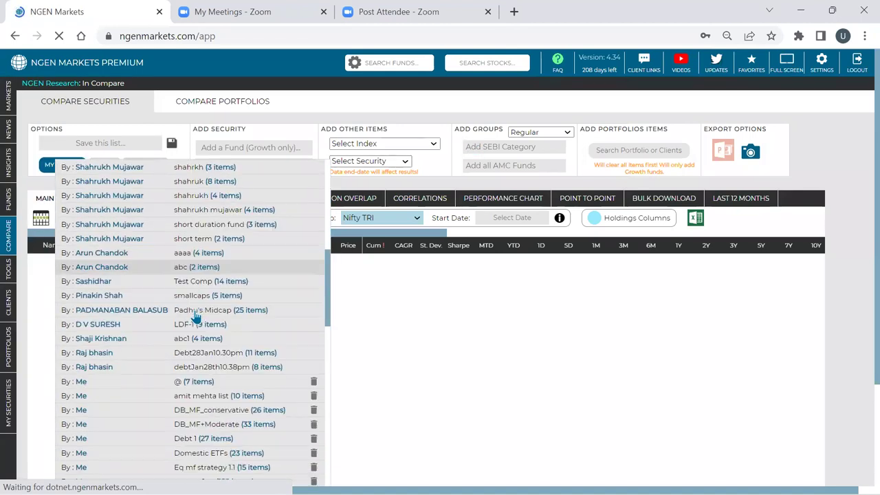
pyautogui.scroll(-4, 196, 316)
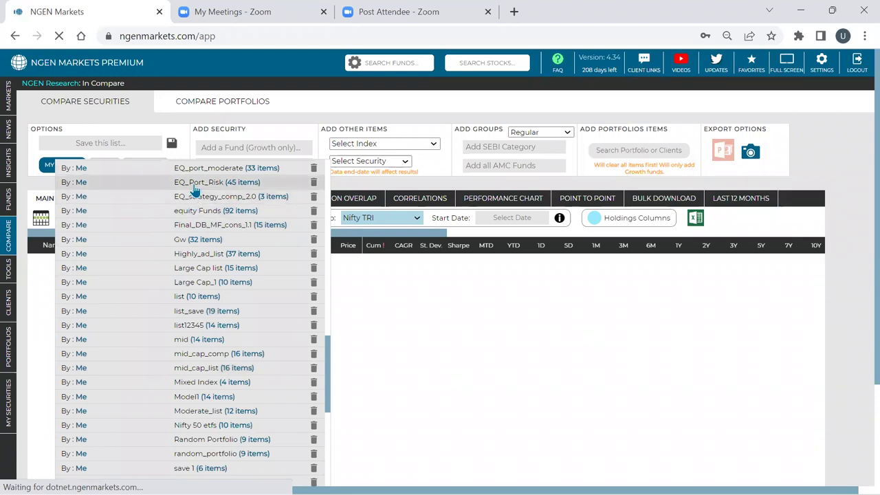
pyautogui.click(196, 183)
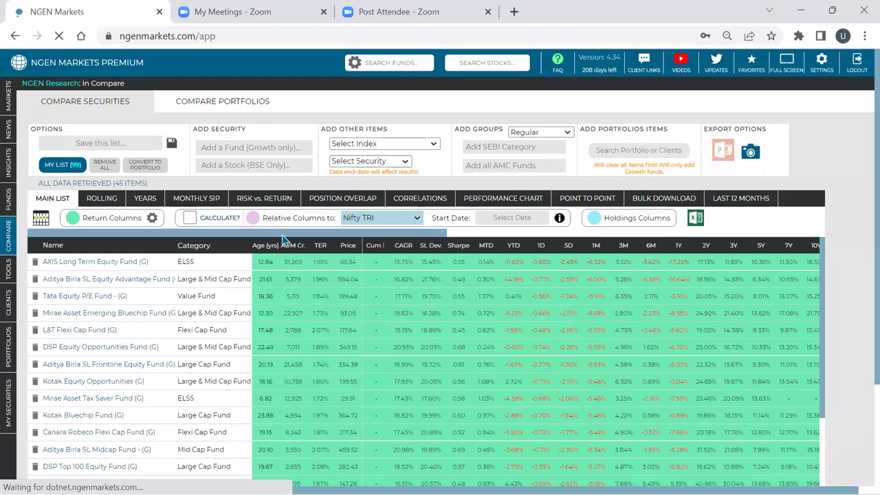
# - Calculate the columns relative to Nifty TRI for the securities in the main compare list
pyautogui.moveTo(282, 235); pyautogui.dragTo(500, 249)
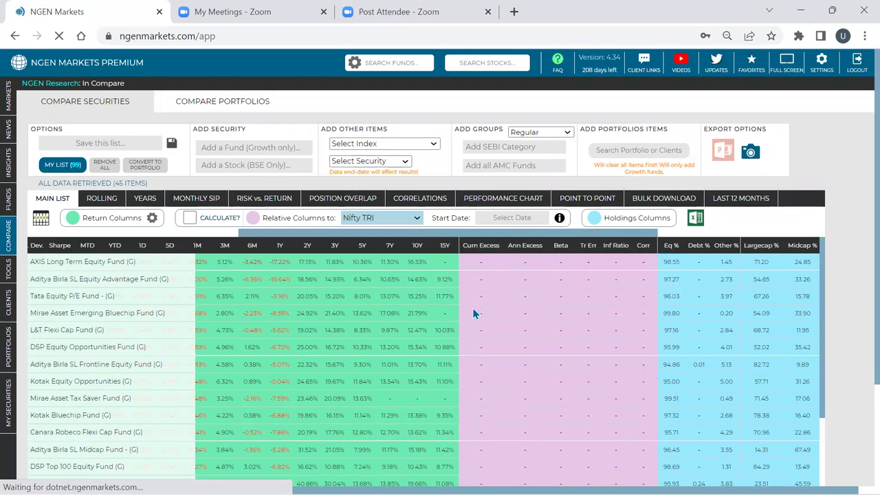
pyautogui.scroll(-1, 472, 311)
pyautogui.scroll(-10, 473, 314)
pyautogui.scroll(11, 466, 311)
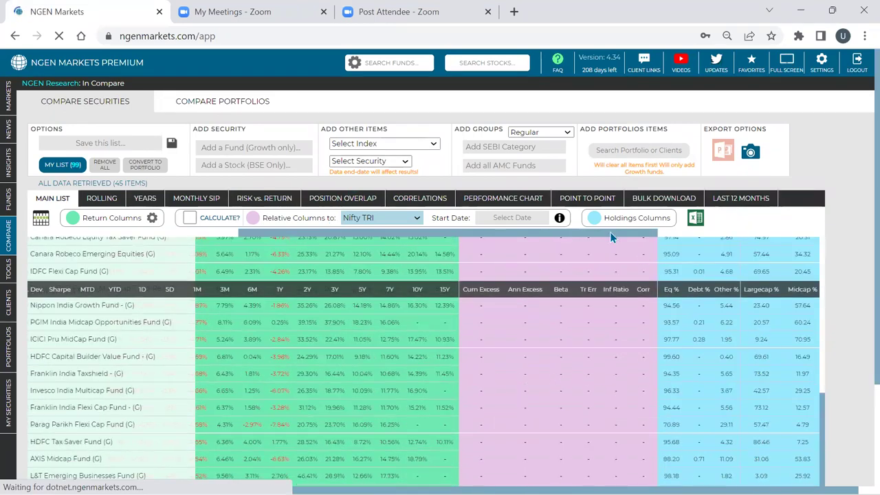
pyautogui.click(189, 218)
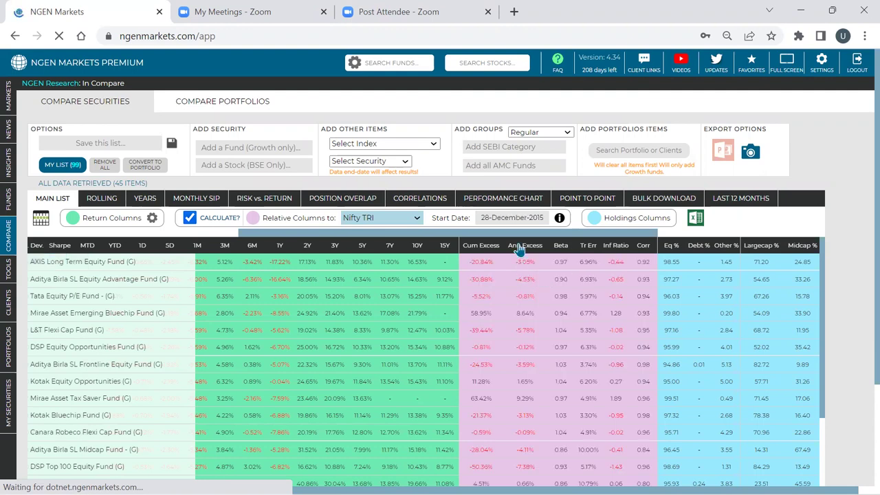
pyautogui.moveTo(519, 251)
# - Look through the benchmark indices available for the relative columns without changing the selection
pyautogui.click(385, 218)
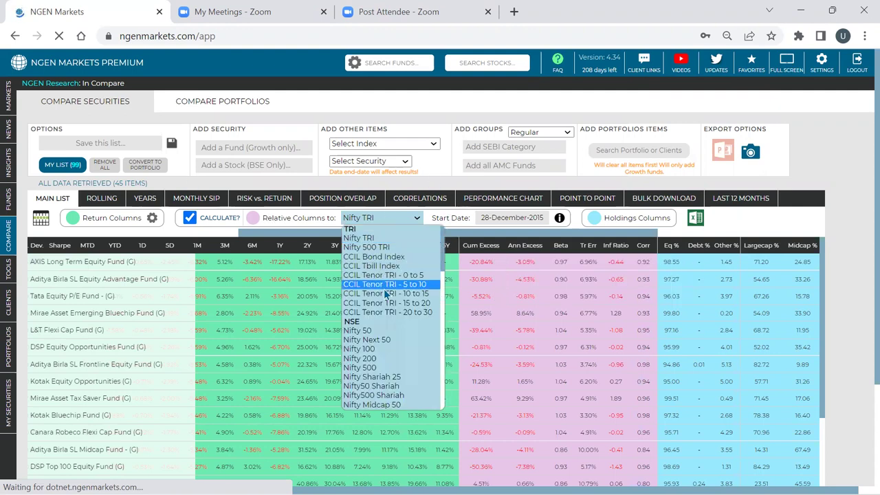
pyautogui.scroll(-3, 388, 289)
pyautogui.press('Up')
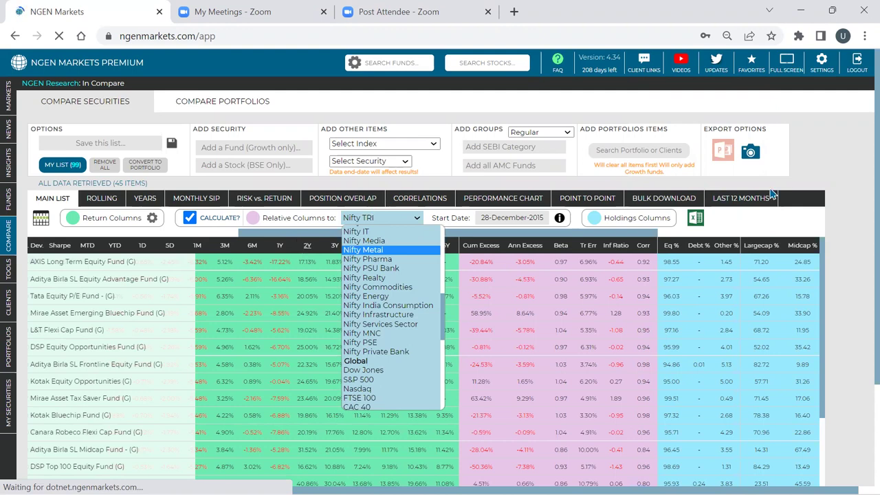
pyautogui.click(818, 193)
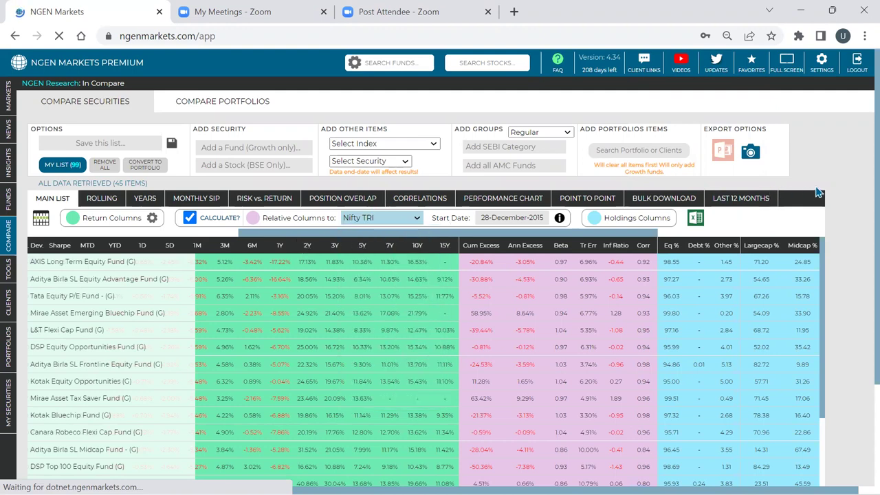
# - Review the relative and holdings columns for the funds in the compare list
pyautogui.scroll(-8, 497, 258)
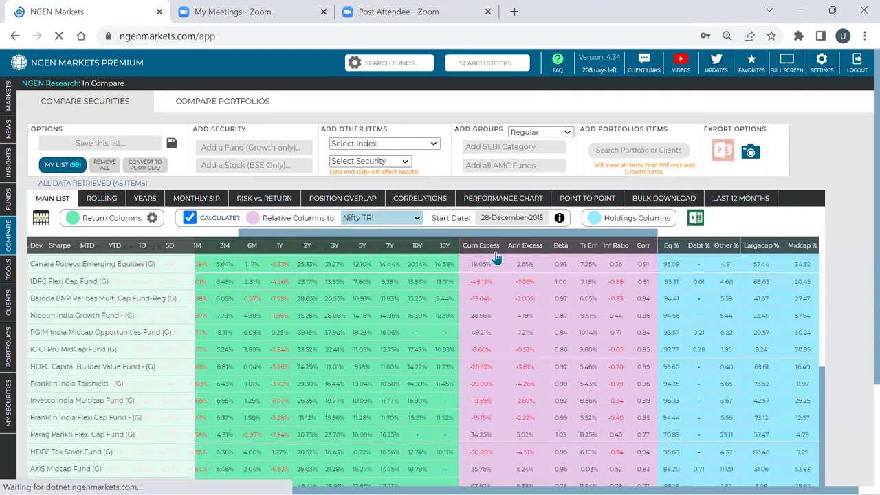
pyautogui.scroll(-5, 501, 262)
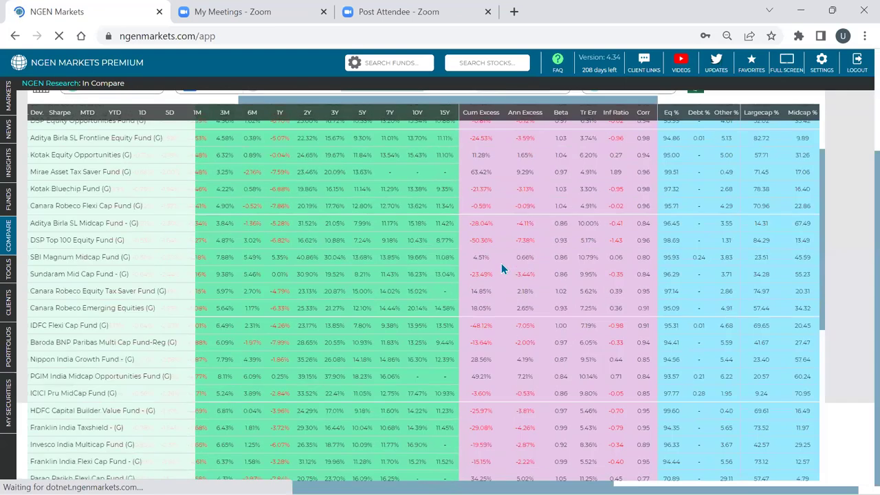
pyautogui.scroll(3, 433, 269)
pyautogui.scroll(2, 620, 258)
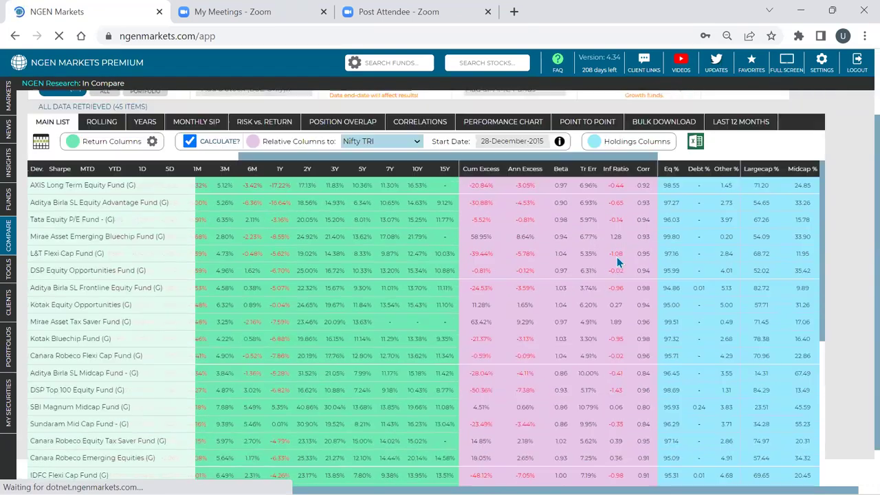
pyautogui.scroll(2, 576, 261)
# - Open Modified client portfolio1 from the active portfolios
pyautogui.moveTo(6, 312)
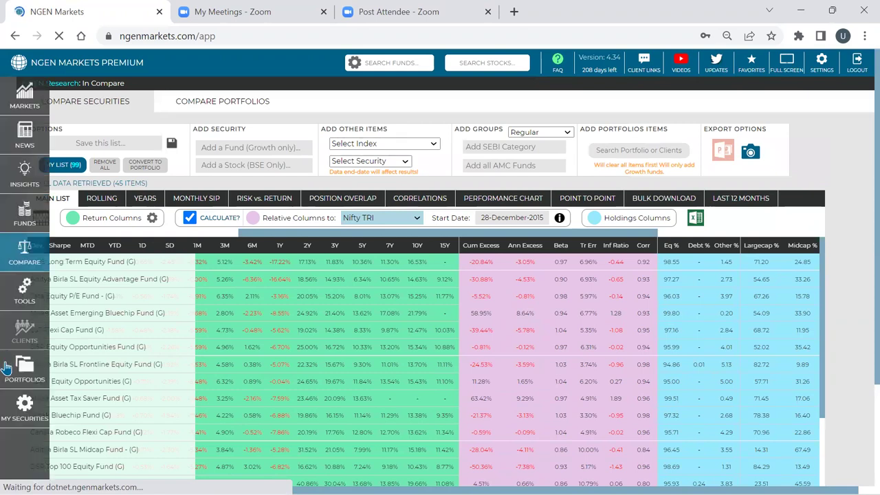
pyautogui.click(6, 368)
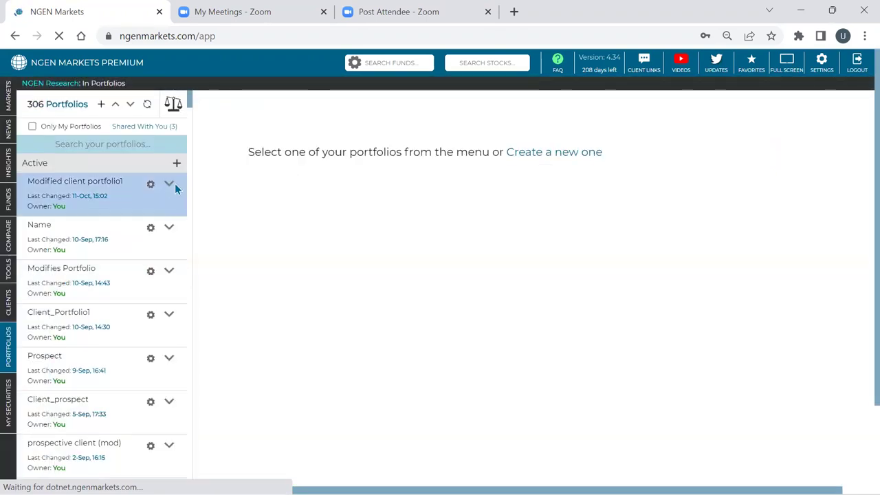
pyautogui.click(172, 183)
pyautogui.click(196, 191)
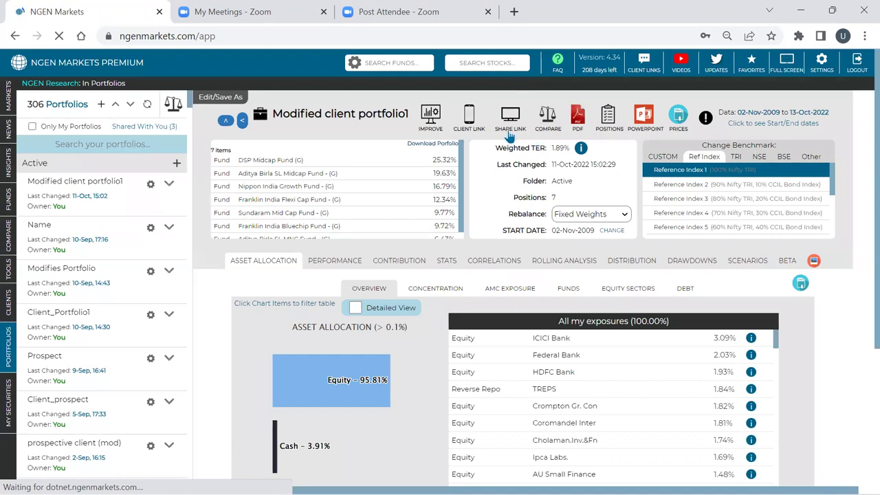
# - Create a share link for Modified client portfolio1, copy it and open it in a new browser tab
pyautogui.click(510, 123)
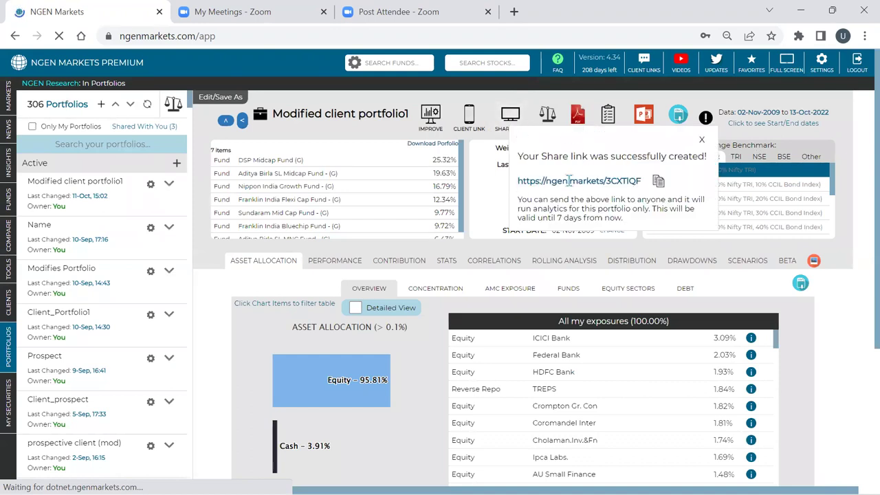
pyautogui.click(659, 183)
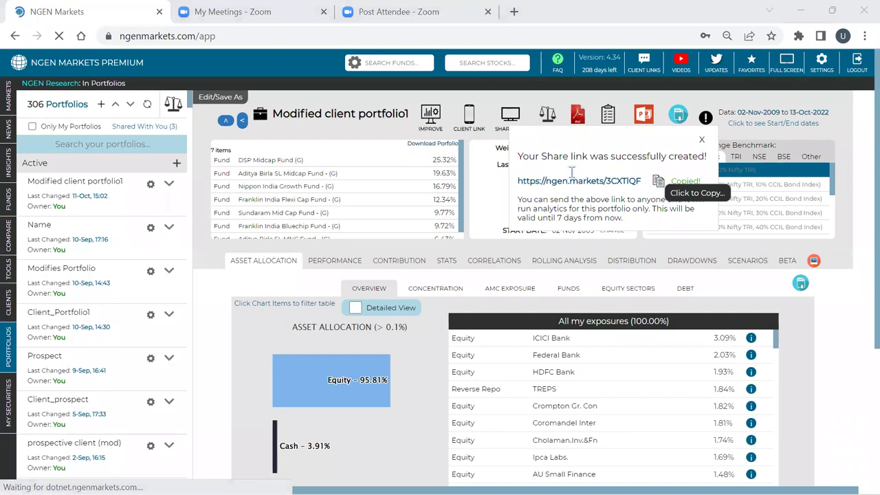
pyautogui.click(515, 11)
pyautogui.rightClick(495, 34)
pyautogui.click(544, 150)
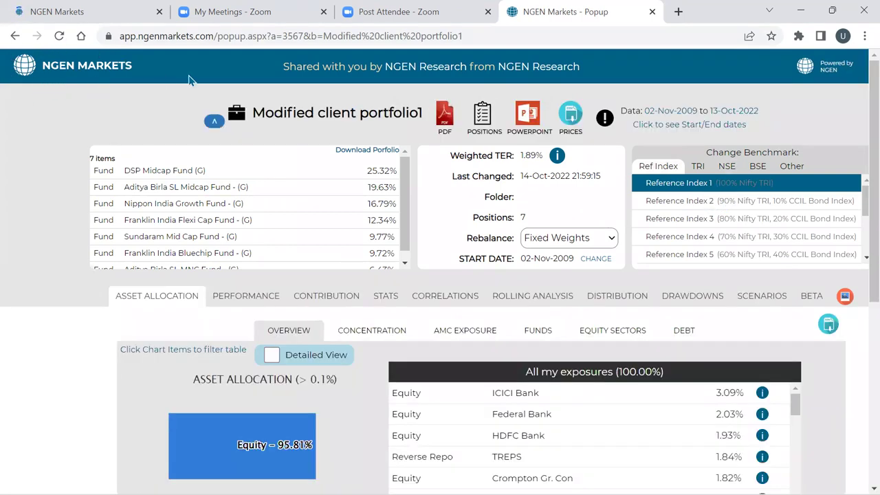
# - Display the shared portfolio page in full screen and look over its asset allocation overview
pyautogui.click(864, 35)
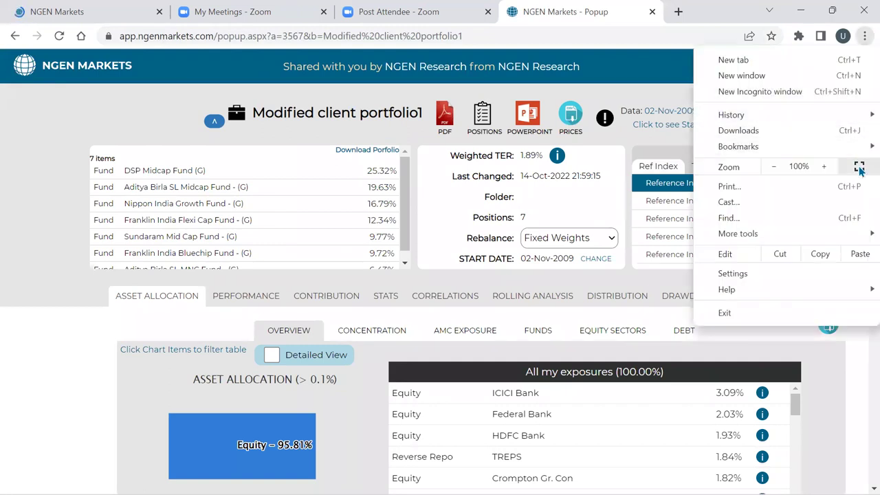
pyautogui.click(860, 168)
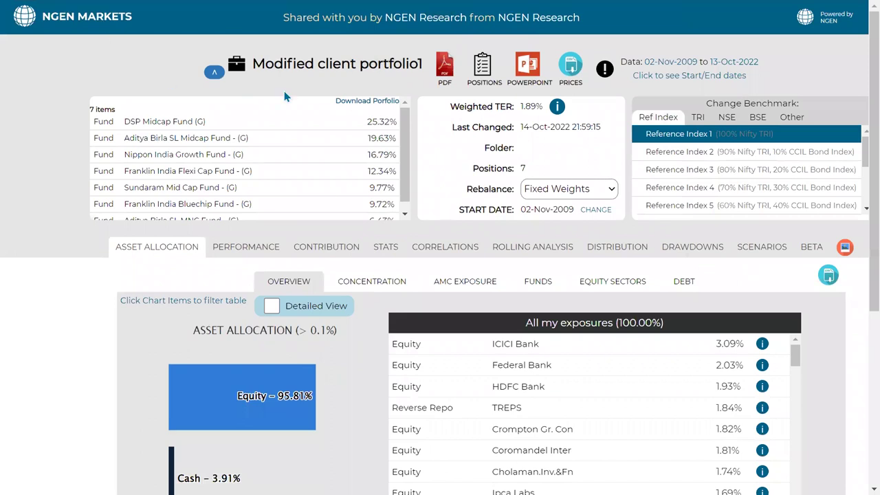
pyautogui.scroll(-3, 379, 281)
pyautogui.scroll(3, 384, 412)
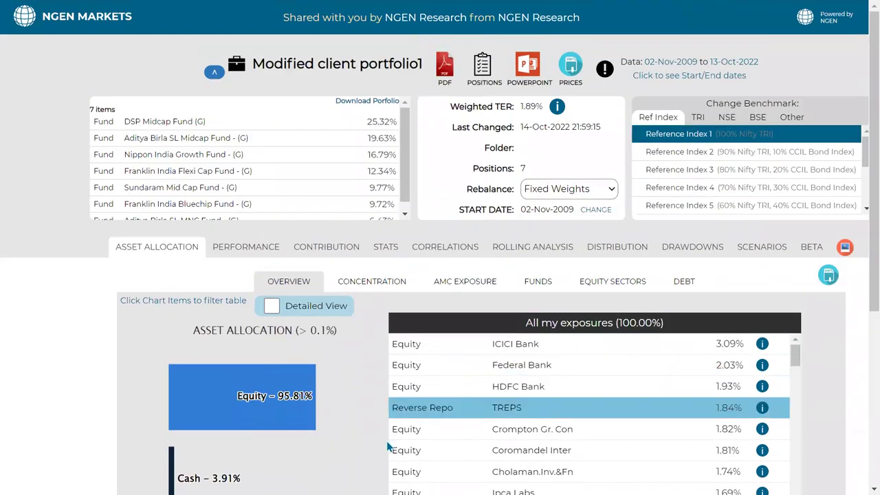
# - View the shared portfolio's performance, contribution, stats, correlations and rolling analysis, and return to its asset allocation
pyautogui.click(271, 249)
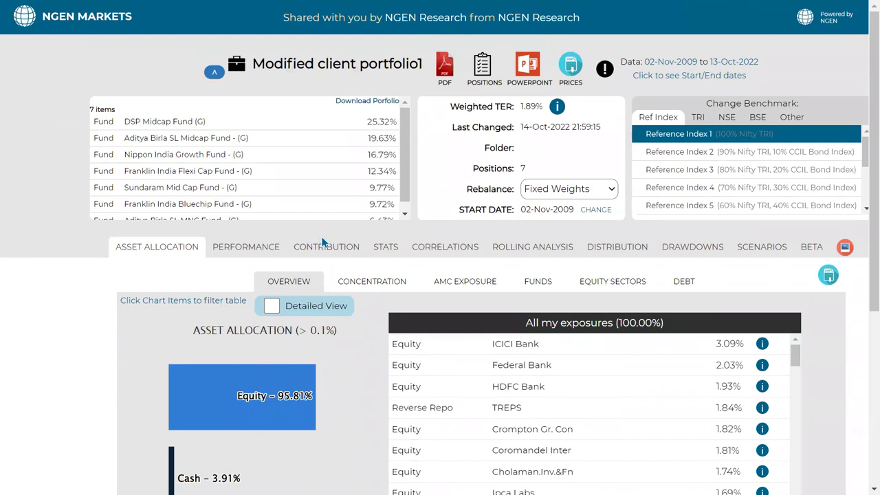
pyautogui.click(326, 247)
pyautogui.click(386, 247)
pyautogui.click(460, 251)
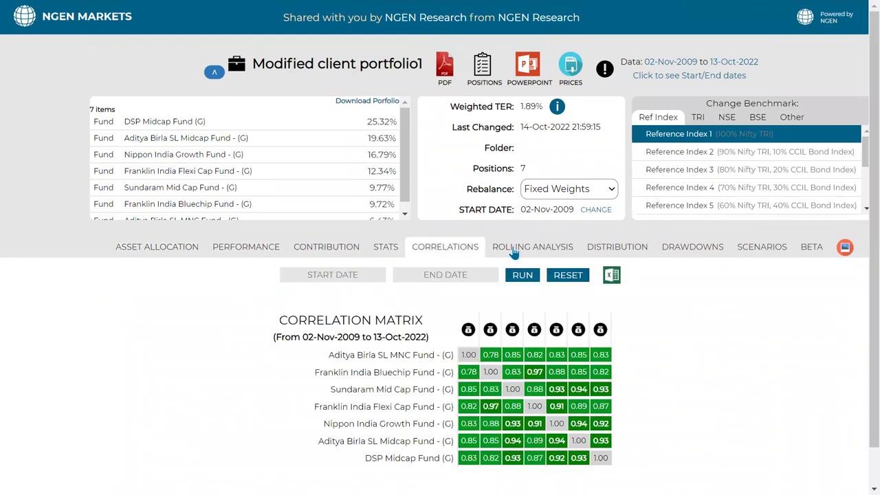
pyautogui.click(514, 251)
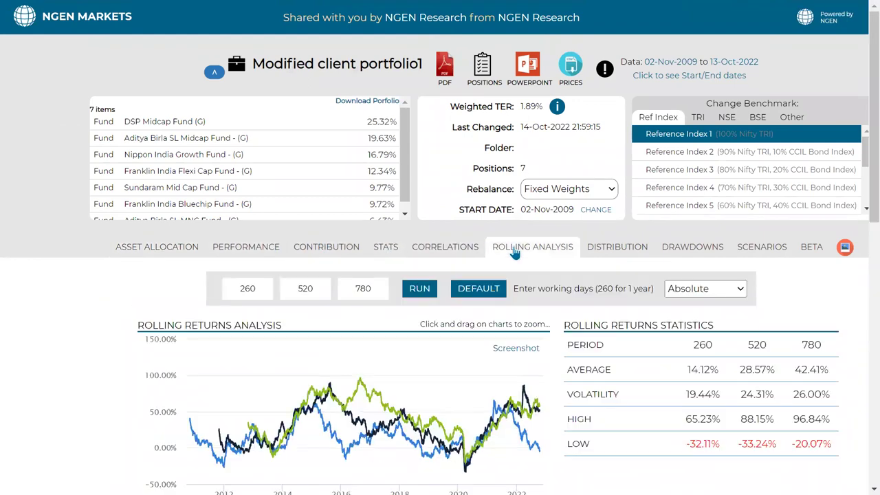
pyautogui.click(180, 250)
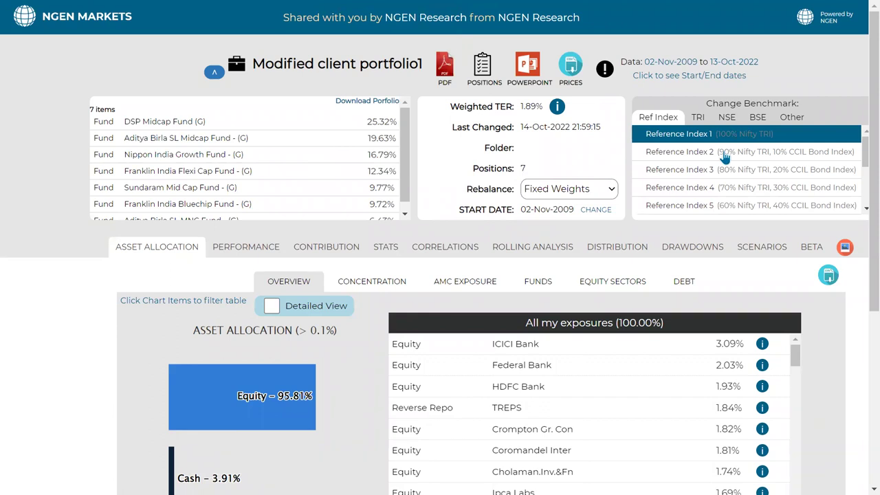
# - Browse the shared portfolio's TRI and NSE benchmark lists and leave full screen
pyautogui.click(700, 121)
pyautogui.click(727, 118)
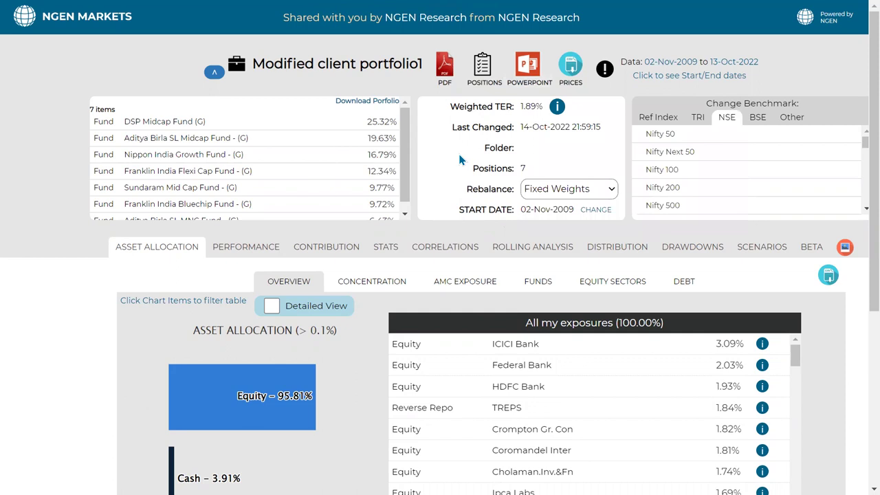
pyautogui.click(440, 40)
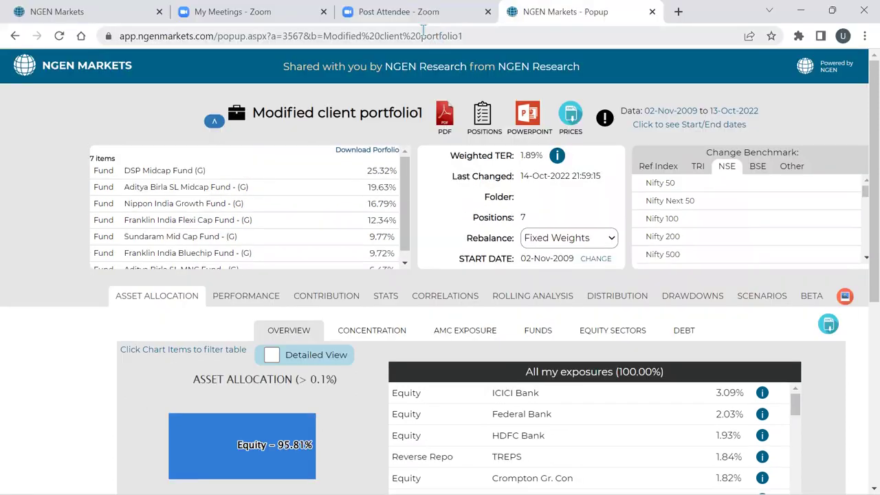
# - Return to the main NGEN Markets page and close the share link message
pyautogui.click(30, 9)
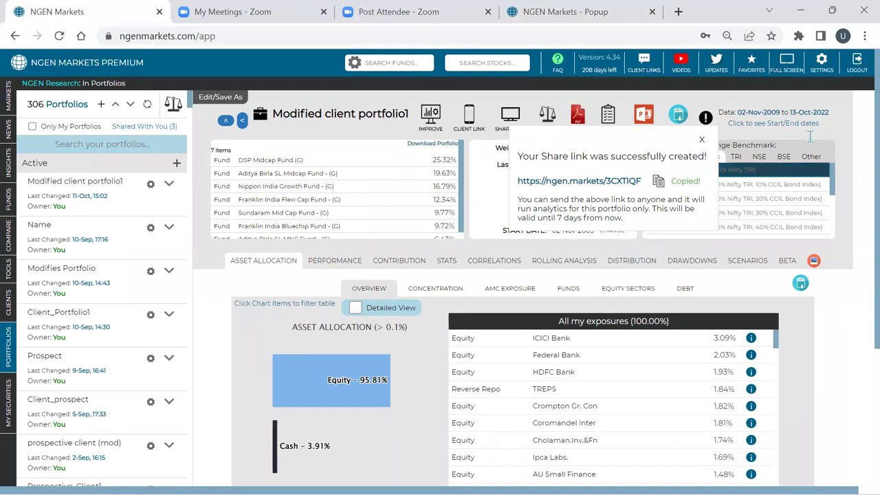
pyautogui.click(702, 140)
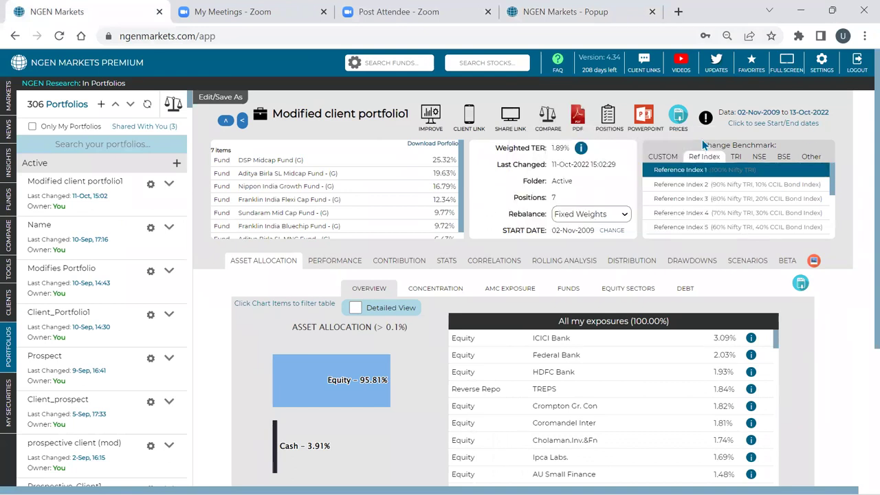
pyautogui.moveTo(5, 169)
pyautogui.moveTo(6, 121)
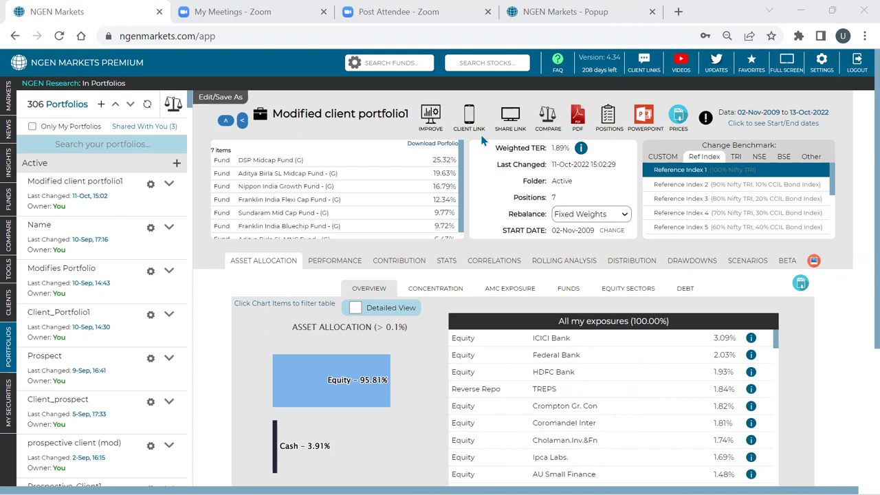
# - Check the shared portfolio page once more and return to the main NGEN Markets page
pyautogui.click(524, 8)
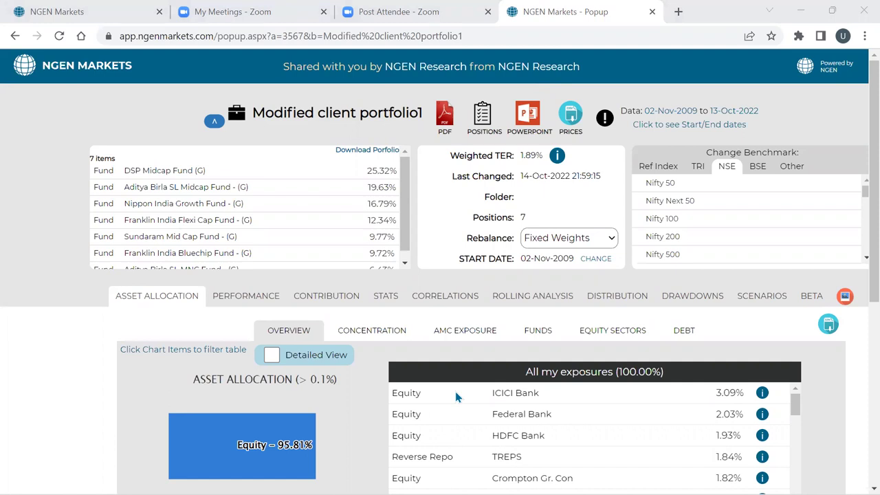
pyautogui.click(96, 11)
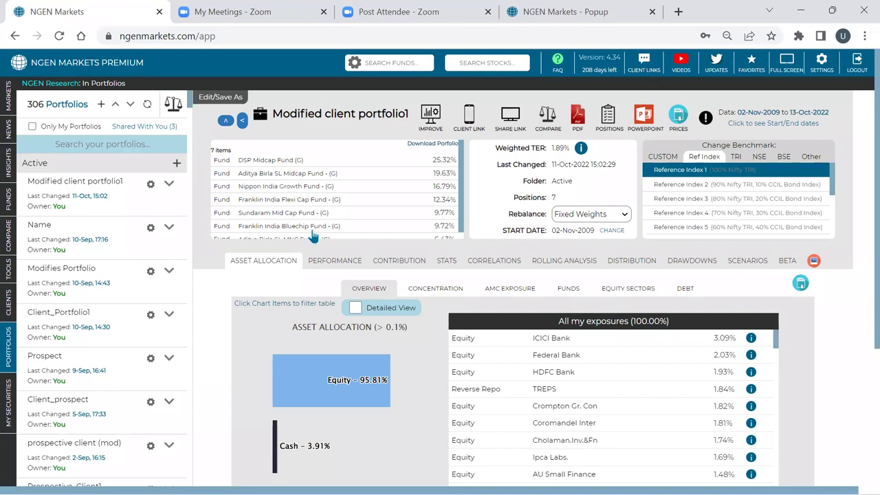
# - Examine the performance of Modified client portfolio1, including its charts, performance statistics and historical VaR against the benchmark
pyautogui.click(346, 265)
pyautogui.scroll(-1, 347, 268)
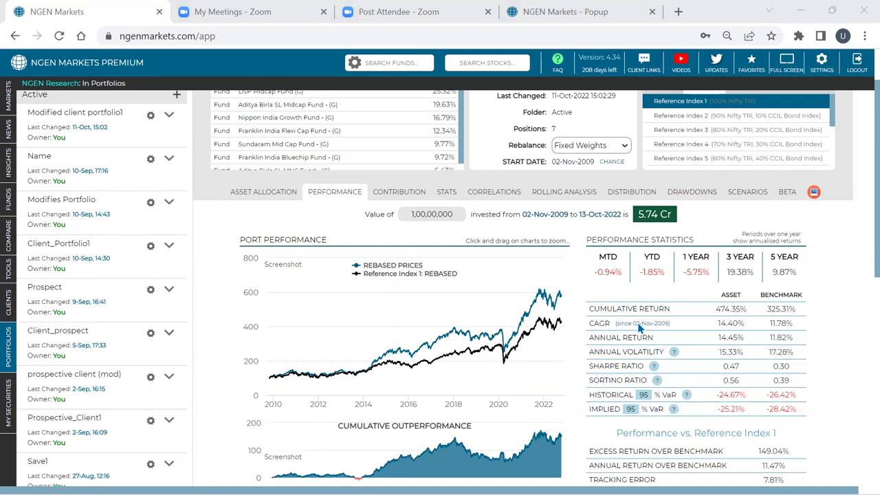
pyautogui.scroll(-1, 703, 326)
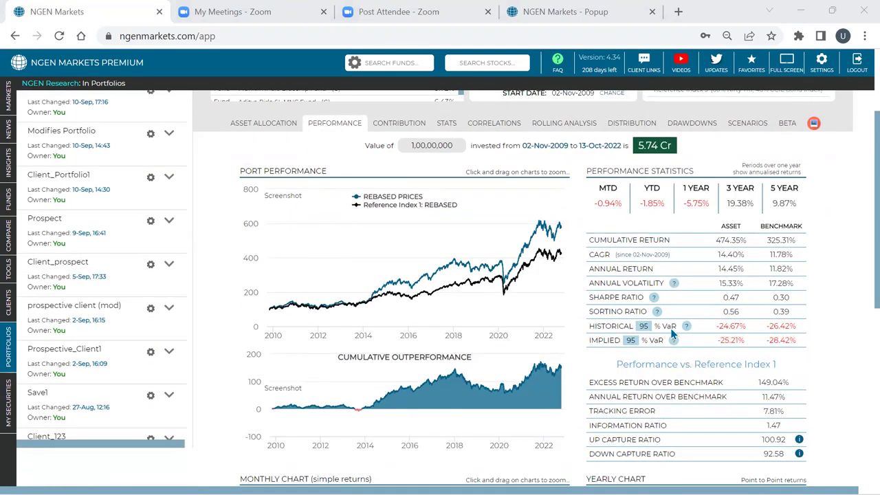
pyautogui.moveTo(716, 326); pyautogui.dragTo(754, 330)
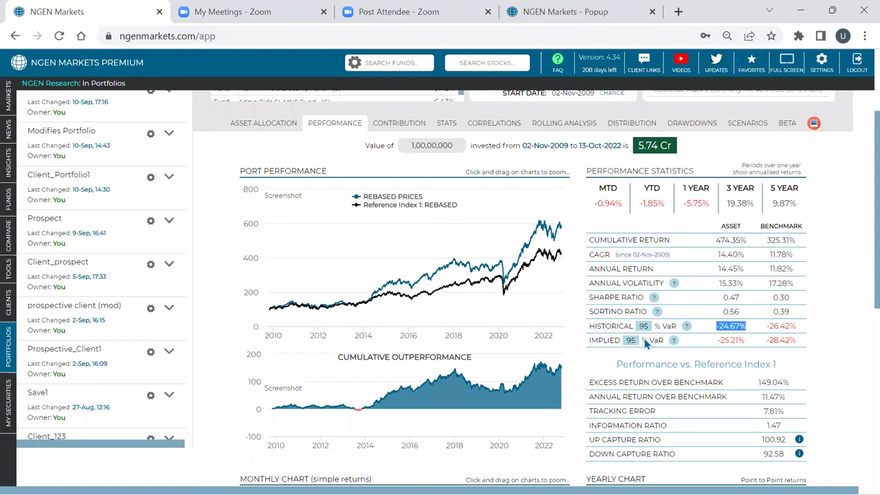
pyautogui.click(740, 327)
pyautogui.scroll(2, 748, 332)
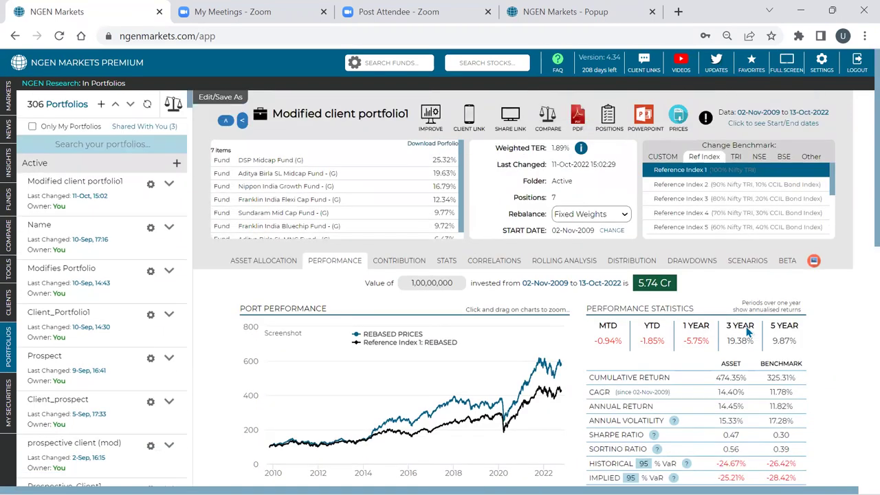
pyautogui.scroll(-1, 749, 333)
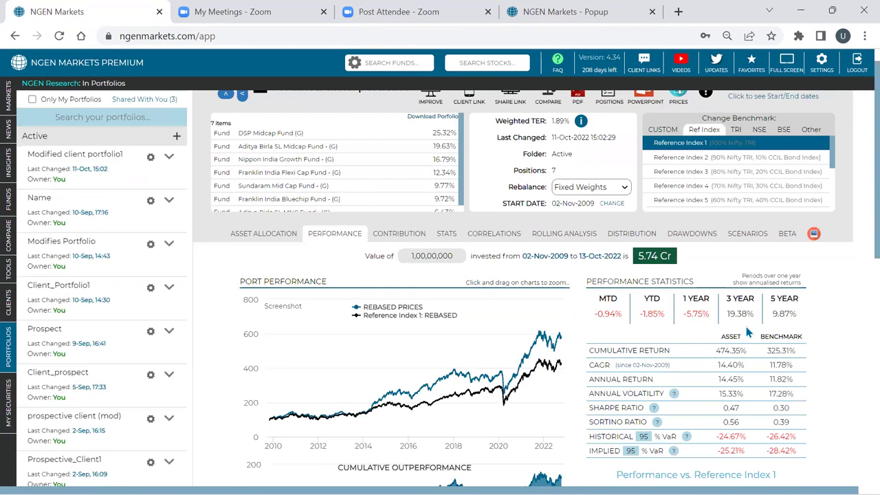
pyautogui.scroll(-2, 375, 411)
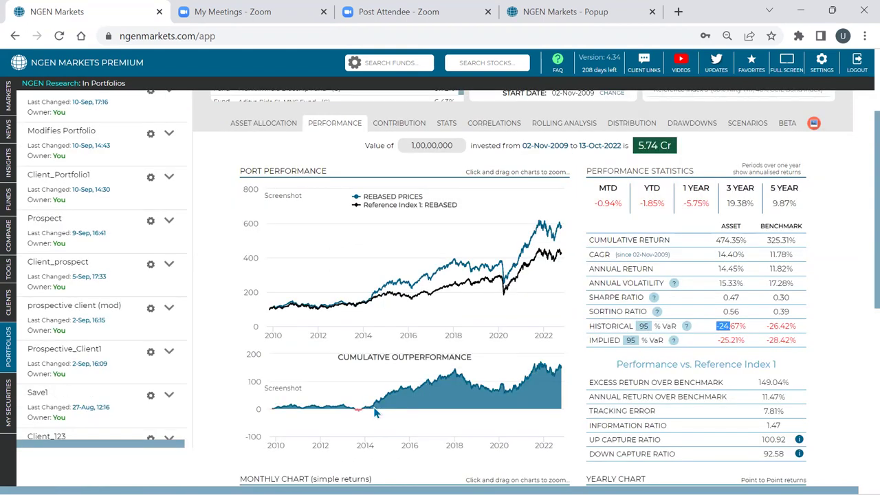
# - Set the historical VaR confidence level to 99% in the performance statistics and highlight the asset's VaR figure
pyautogui.moveTo(375, 411)
pyautogui.moveTo(718, 326); pyautogui.dragTo(745, 326)
pyautogui.hotkey('shift', 'Tab')
pyautogui.press('BackSpace')
pyautogui.write('9')
pyautogui.press('Return')
pyautogui.doubleClick(742, 327)
# - Review the portfolio's holdings, charts and performance statistics at the 99% historical VaR level
pyautogui.scroll(3, 353, 124)
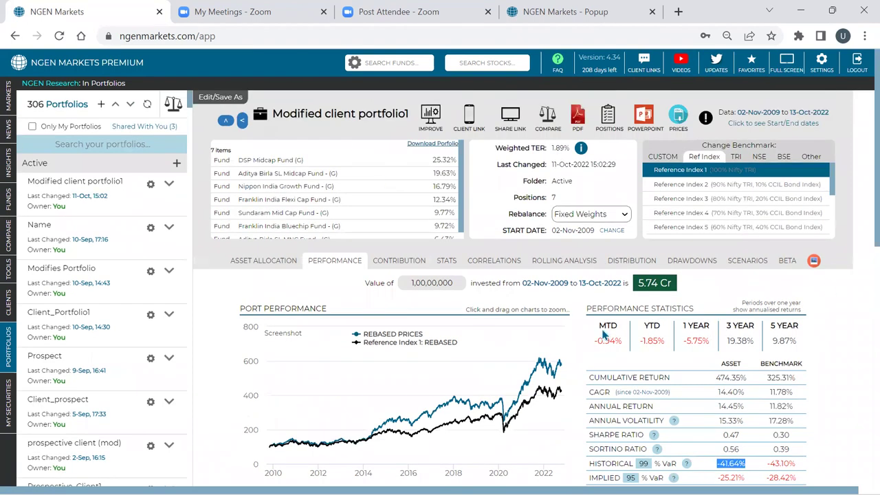
pyautogui.scroll(-3, 688, 330)
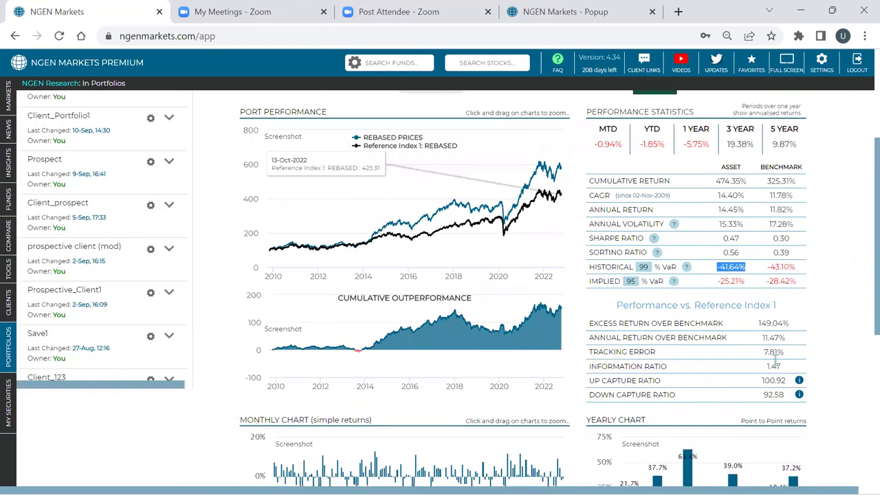
pyautogui.scroll(1, 643, 358)
pyautogui.click(643, 356)
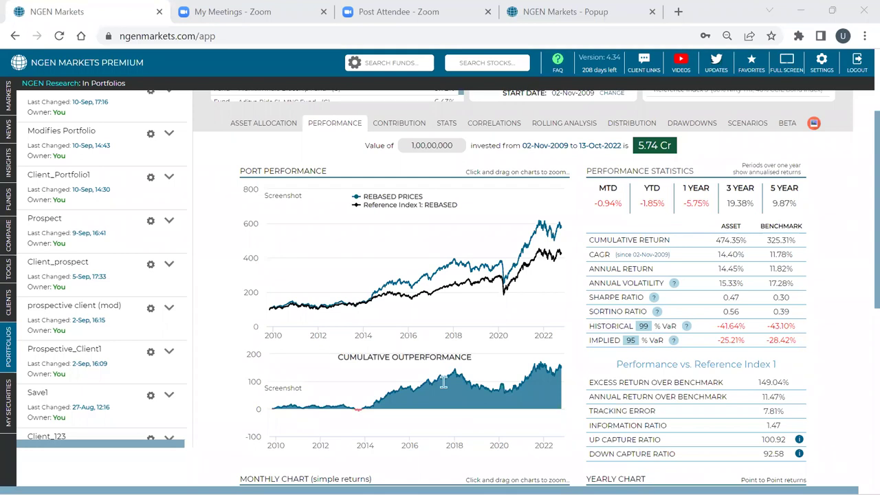
pyautogui.moveTo(443, 383)
pyautogui.tripleClick(752, 333)
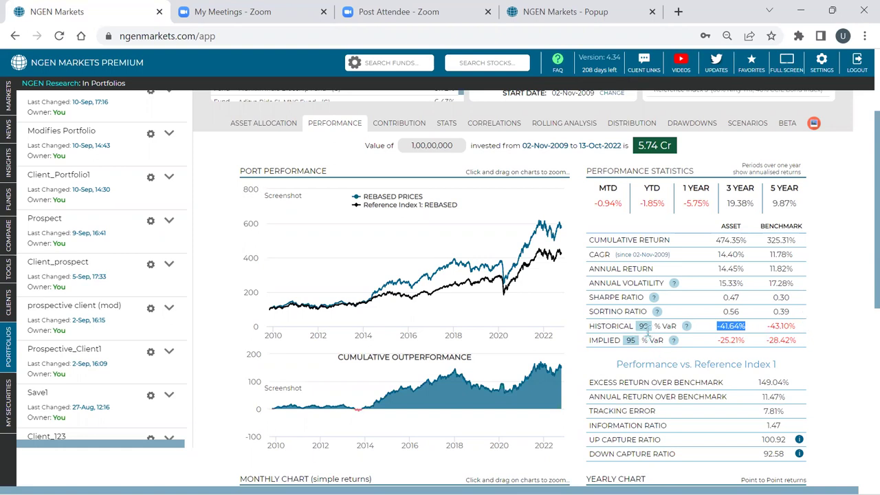
# - Set the historical VaR confidence level to 95% and check the asset's implied VaR and annual volatility
pyautogui.click(711, 331)
pyautogui.click(644, 326)
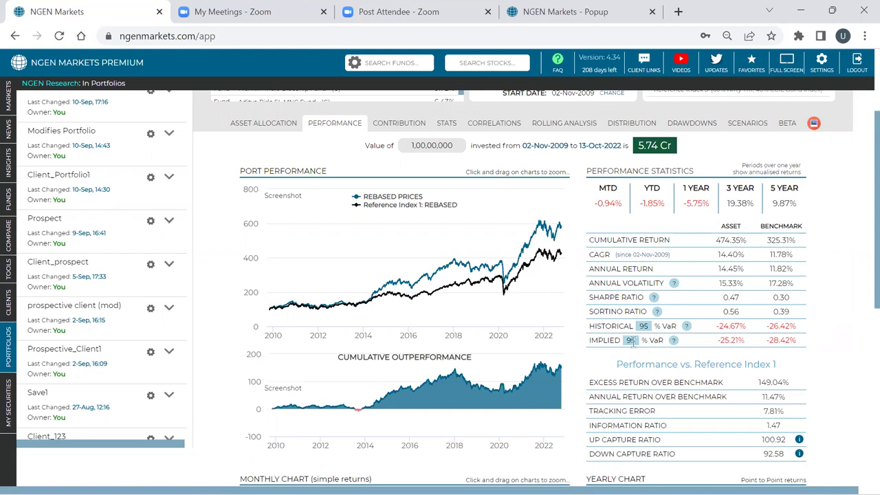
pyautogui.doubleClick(752, 341)
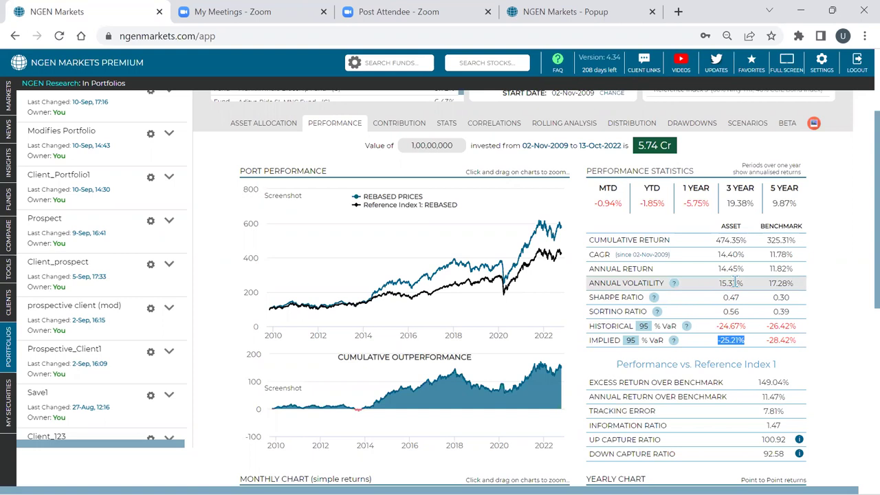
pyautogui.moveTo(745, 284); pyautogui.dragTo(711, 289)
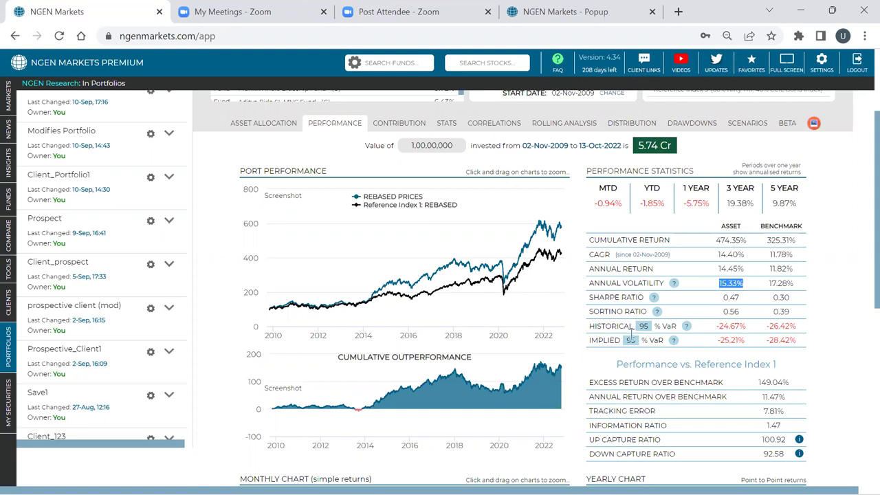
pyautogui.click(674, 344)
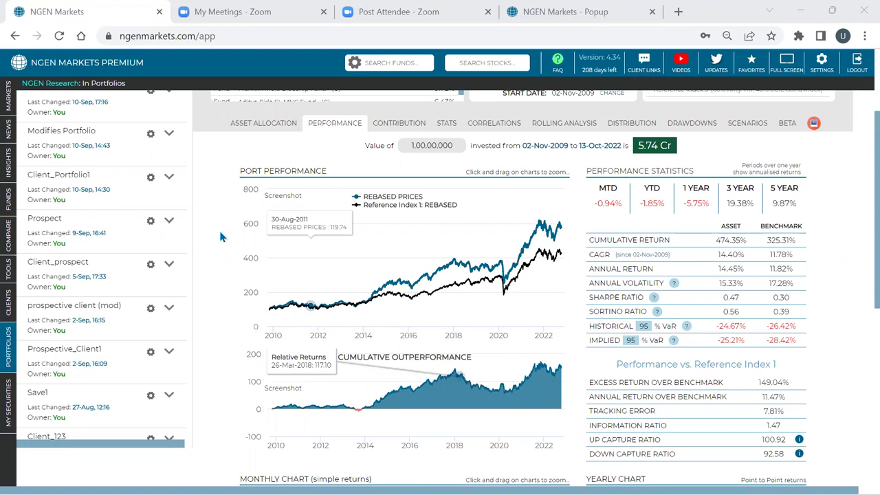
# - Search the funds for "axis blu", highlight AXIS Bluechip Fund (G) among the matches, and clear the search
pyautogui.moveTo(10, 210)
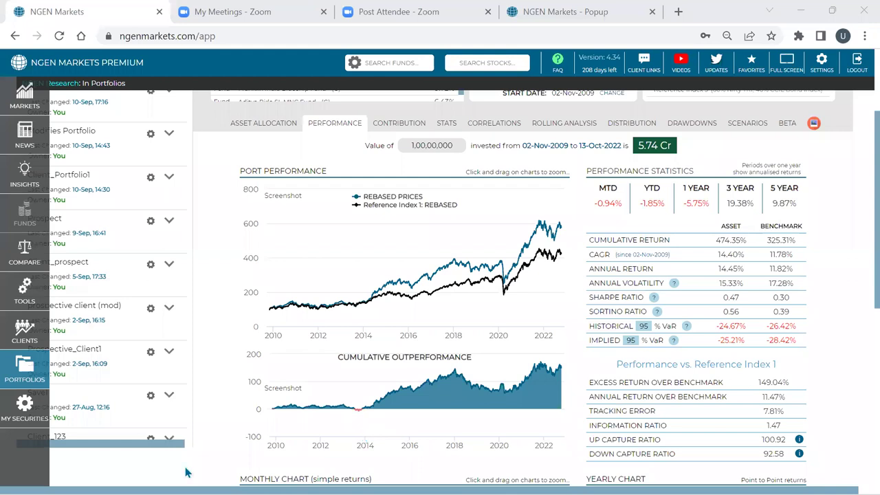
pyautogui.click(394, 62)
pyautogui.write('axi')
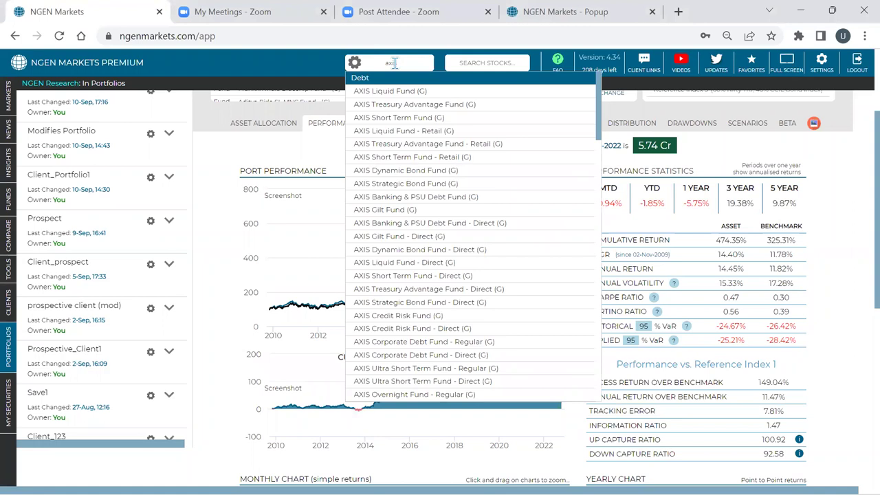
pyautogui.write('s blu')
pyautogui.press('Down')
pyautogui.press('Down')
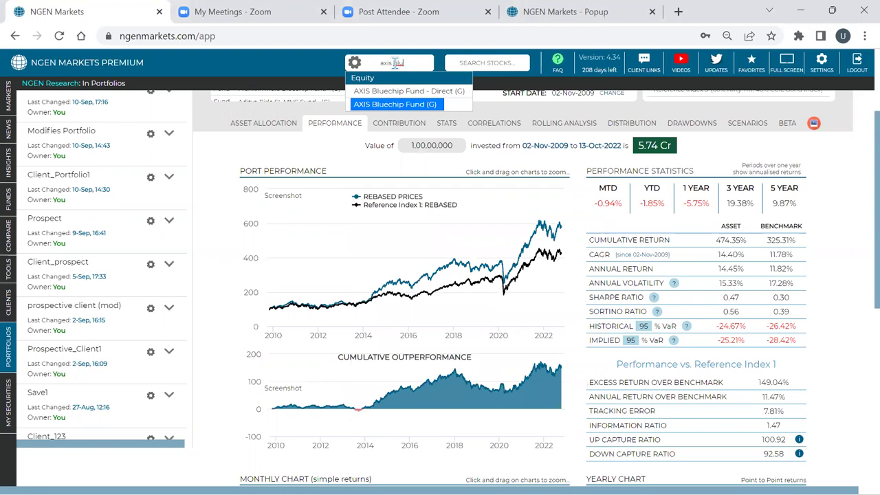
pyautogui.press('BackSpace')
pyautogui.press('BackSpace')
pyautogui.press('BackSpace')
pyautogui.press('BackSpace')
pyautogui.press('BackSpace')
pyautogui.press('BackSpace')
pyautogui.press('BackSpace')
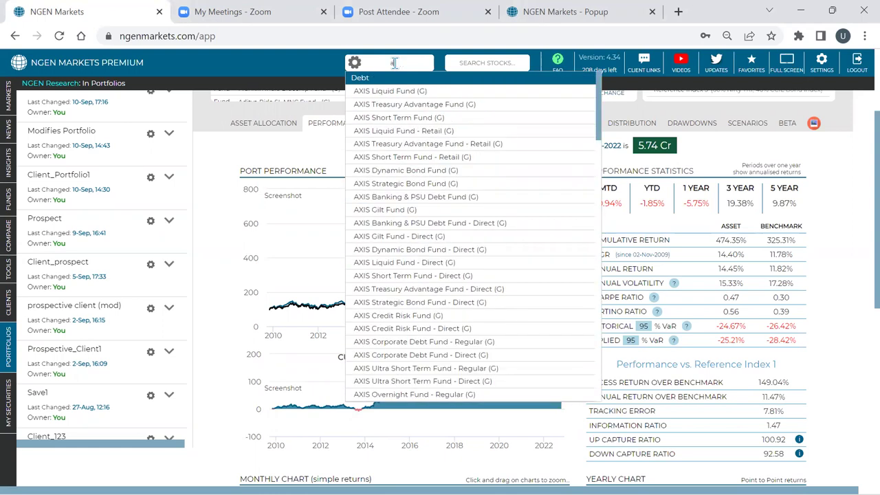
pyautogui.press('BackSpace')
# - Search the funds for "bala", open HDFC Balanced Advantage Fund (G) and show its asset allocation
pyautogui.write('bala')
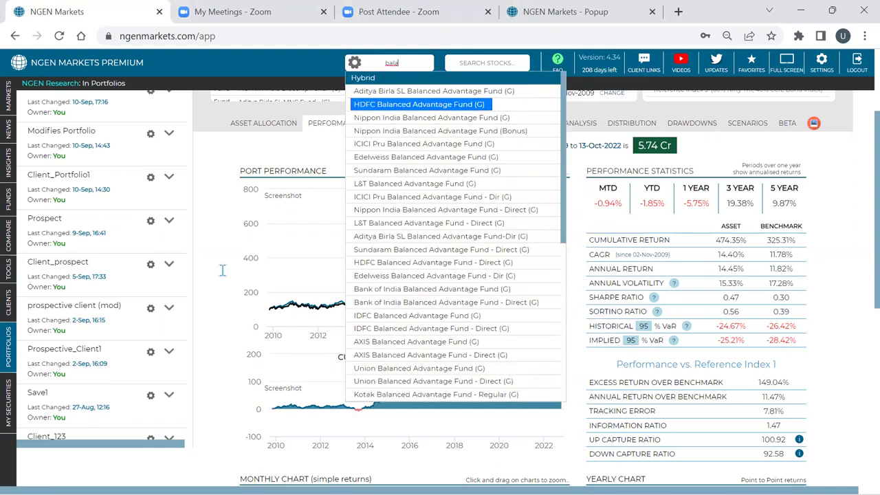
pyautogui.press('Return')
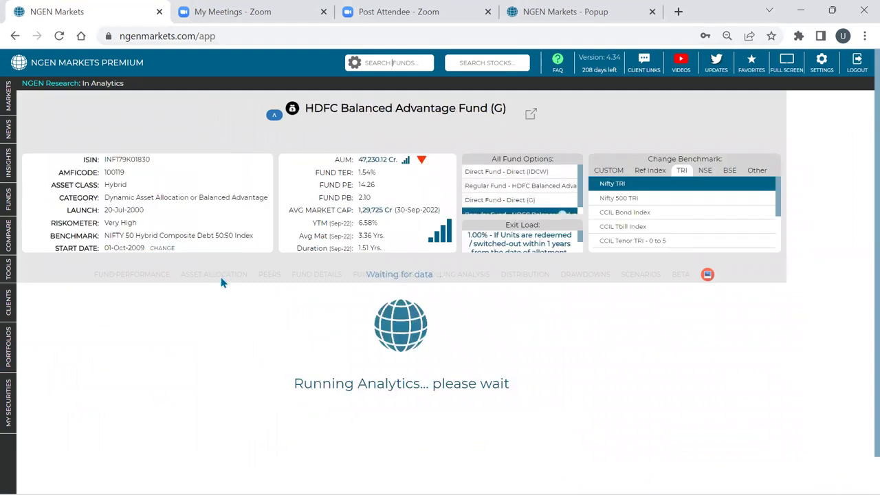
pyautogui.click(221, 281)
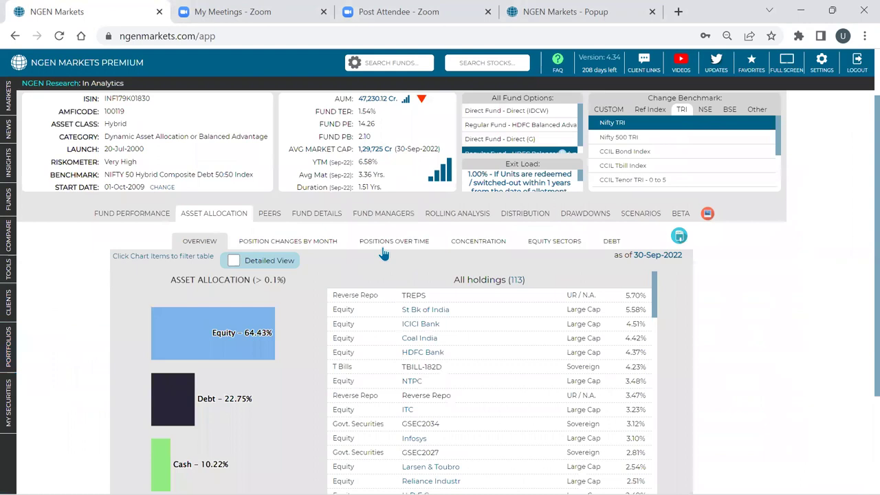
# - Show the fund's positions over time, grouped by sector instead of by security
pyautogui.click(385, 254)
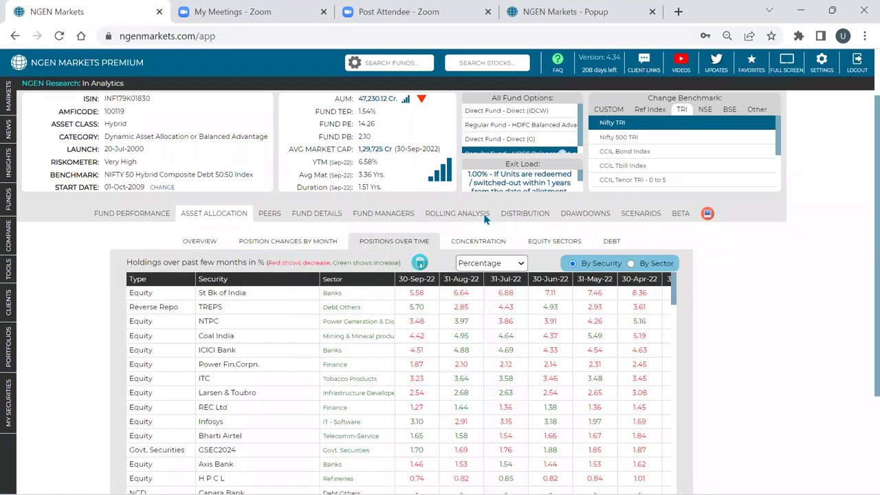
pyautogui.scroll(-1, 594, 215)
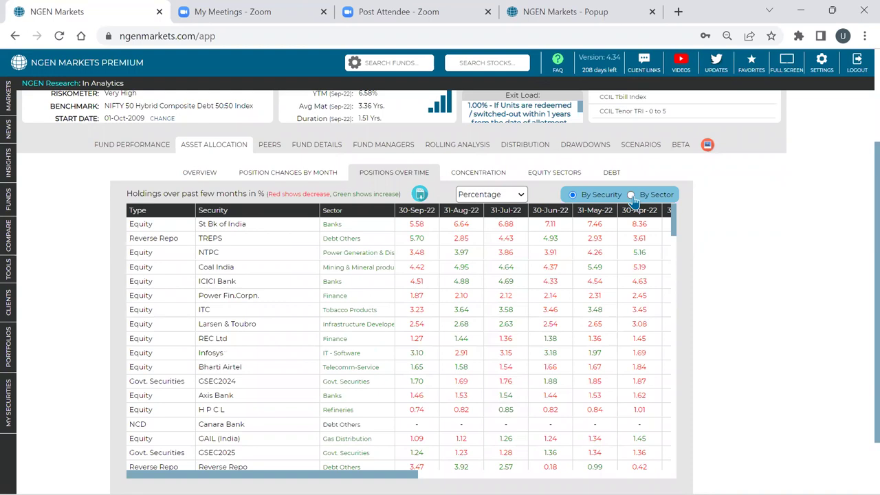
pyautogui.click(632, 195)
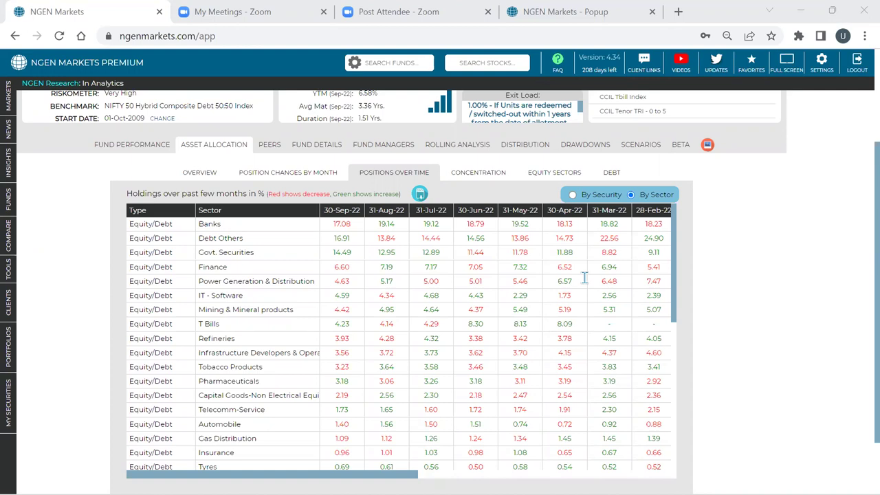
# - Run the Monthly SIP tool for SBI Small Cap Fund - Regular Plan - Growth with an installment of 8000
pyautogui.moveTo(24, 227)
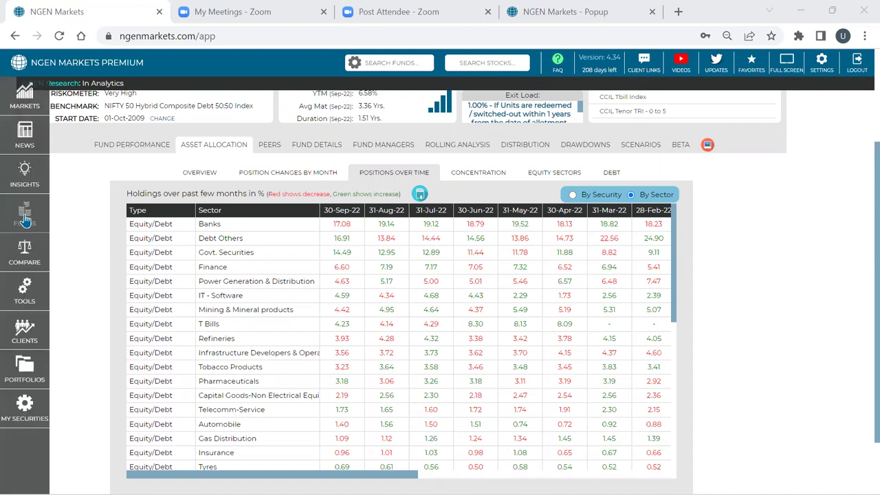
pyautogui.click(25, 301)
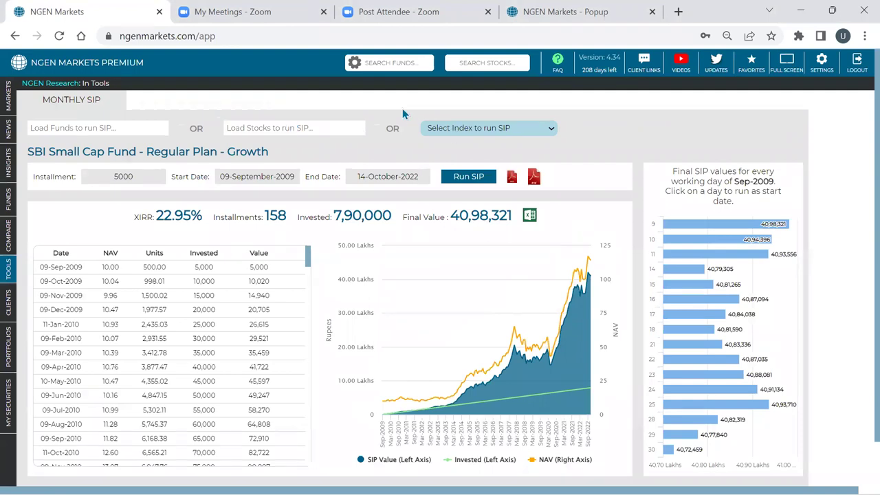
pyautogui.scroll(-1, 402, 108)
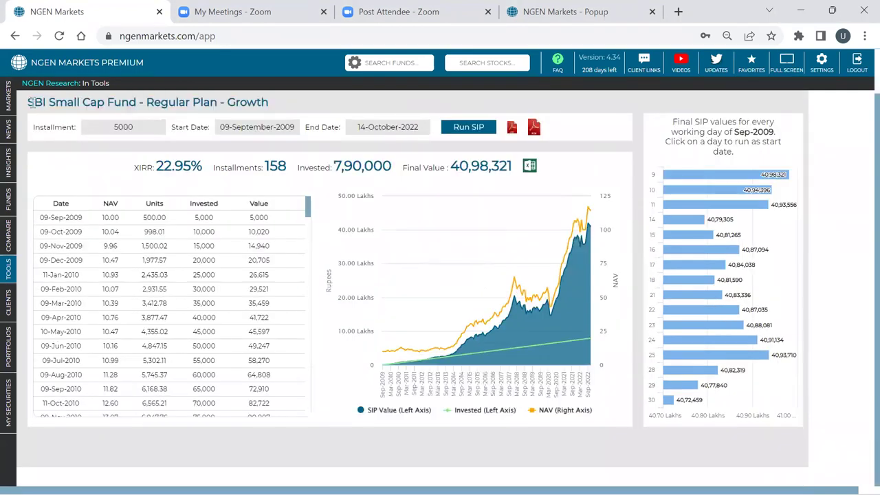
pyautogui.click(137, 126)
pyautogui.hotkey('ctrl', 'a')
pyautogui.write('8000')
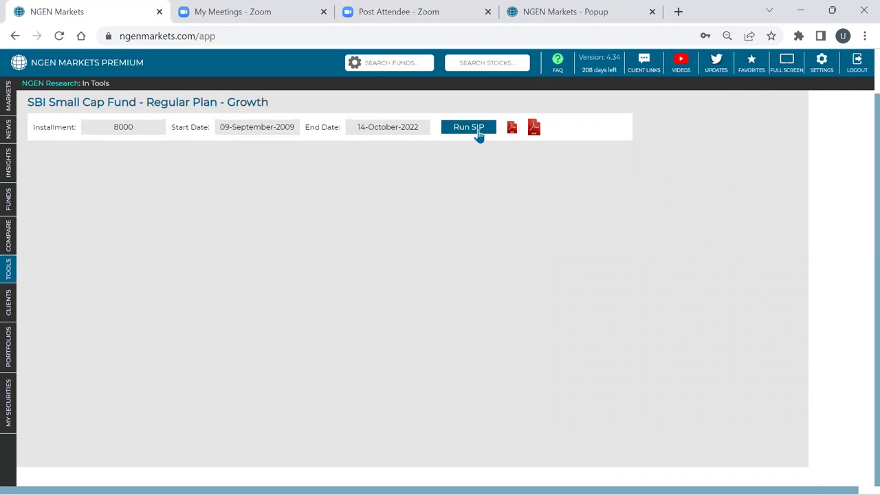
pyautogui.click(468, 127)
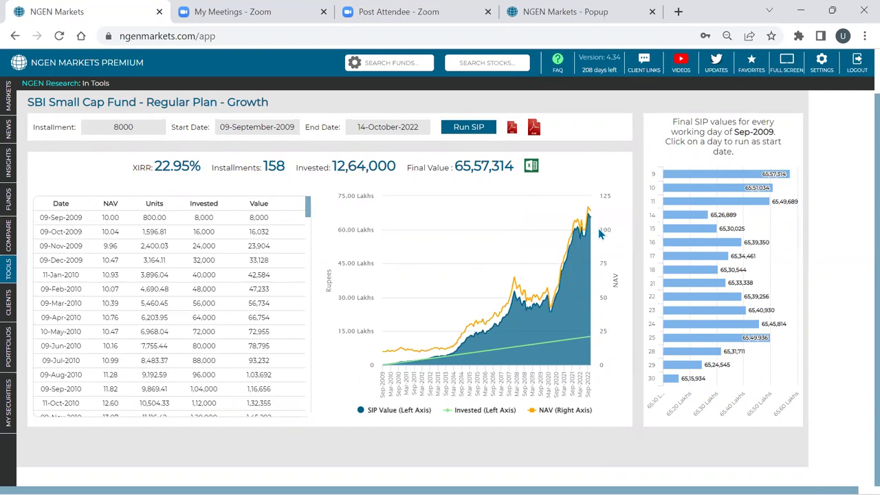
# - Generate the one-page PDF summary of the SIP analysis, view it in full screen, and return to the SIP tool
pyautogui.click(513, 132)
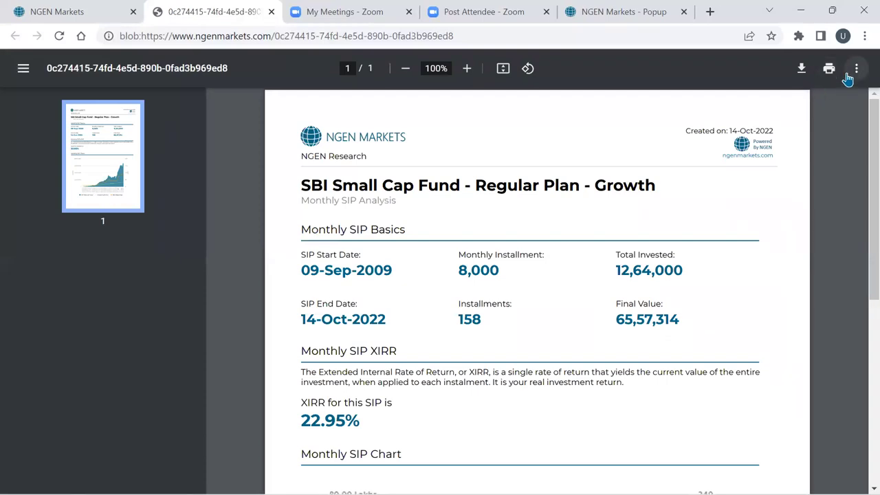
pyautogui.click(856, 68)
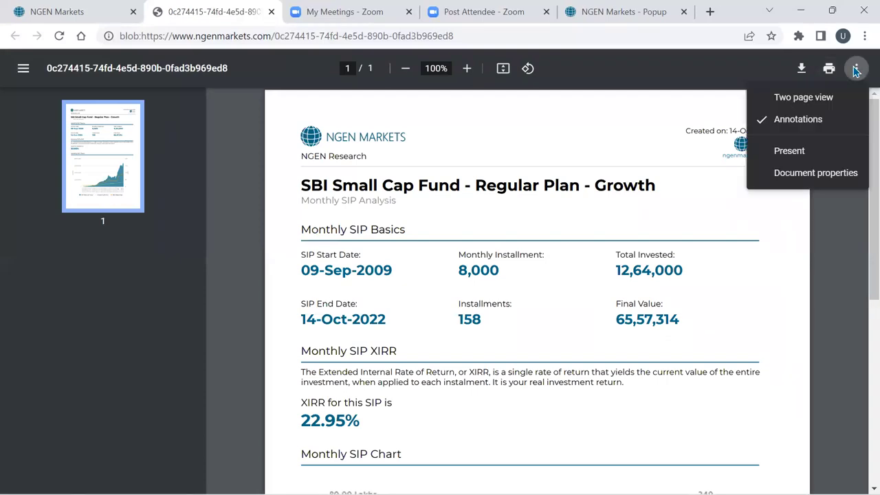
pyautogui.click(814, 155)
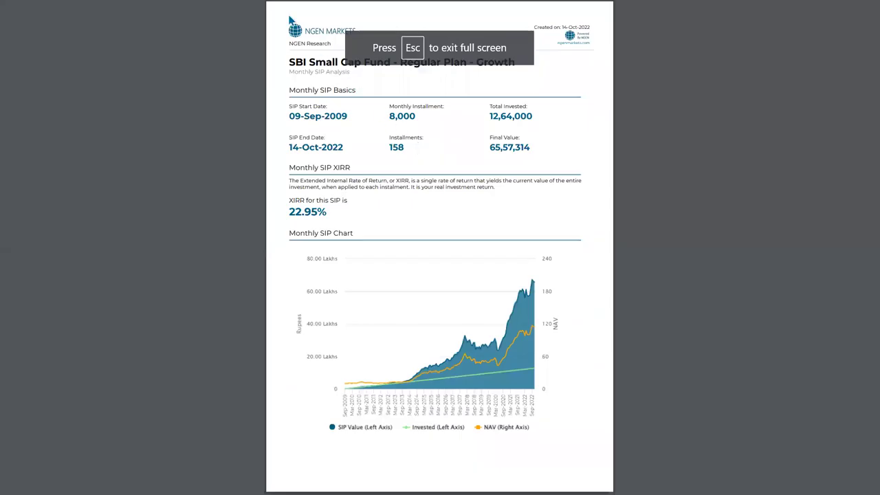
pyautogui.moveTo(440, 43)
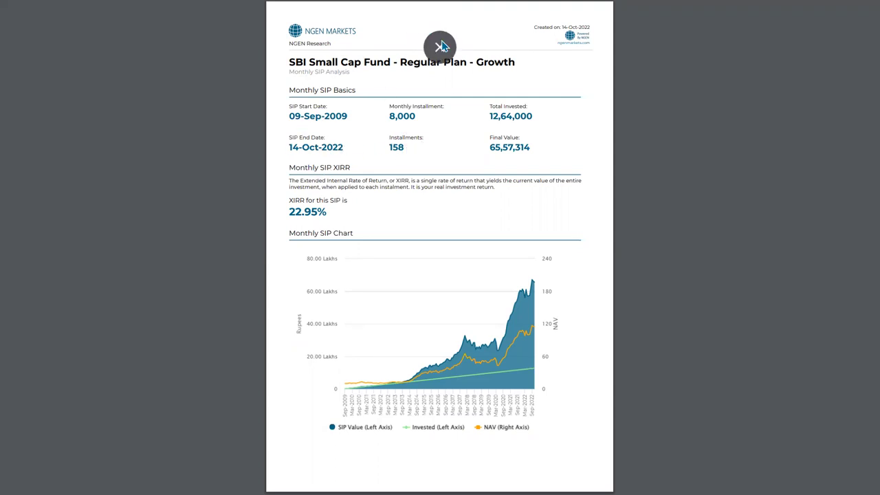
pyautogui.click(440, 46)
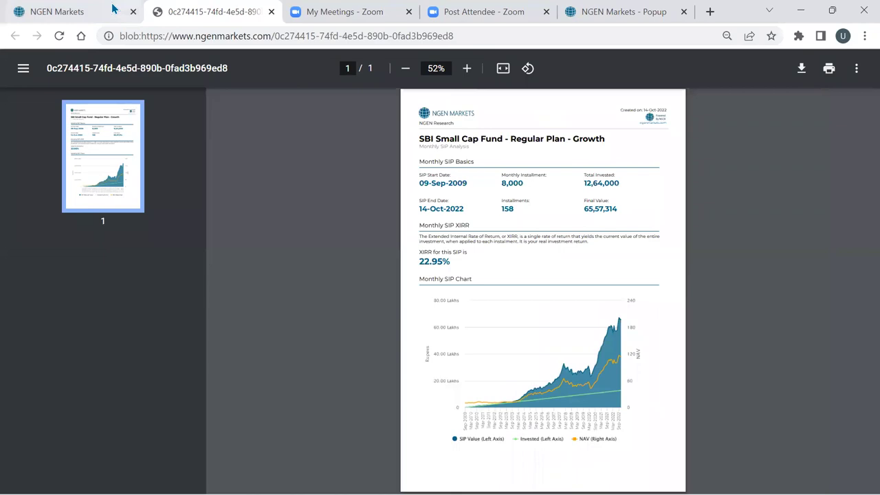
pyautogui.click(113, 8)
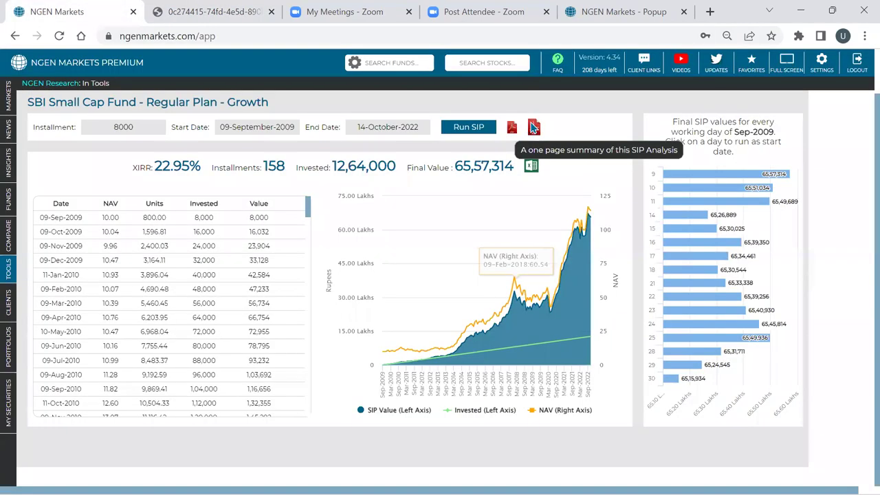
# - Generate the detailed SIP analysis PDF, page through its monthly breakdown in full screen to the last page, and leave full screen
pyautogui.click(533, 128)
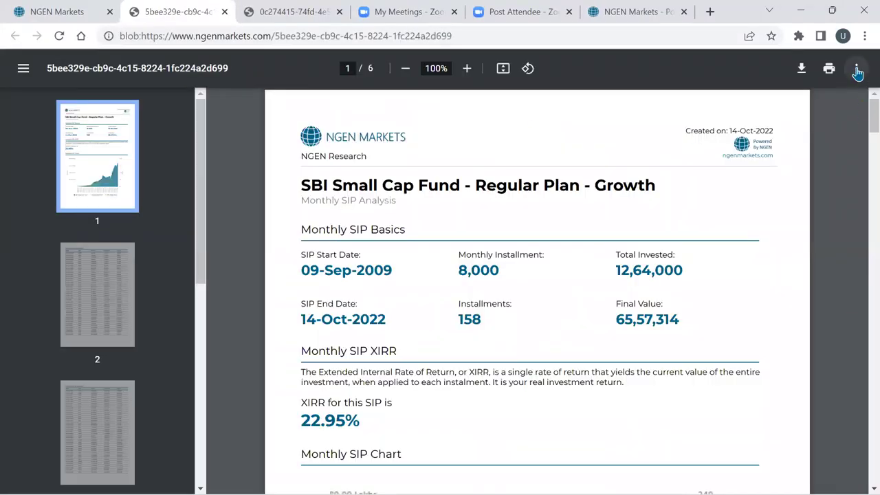
pyautogui.click(857, 68)
pyautogui.click(778, 157)
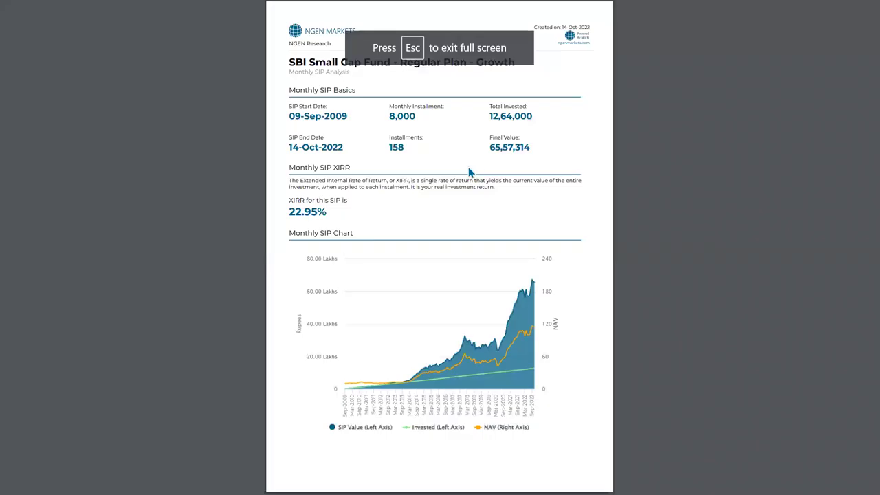
pyautogui.scroll(-1, 466, 172)
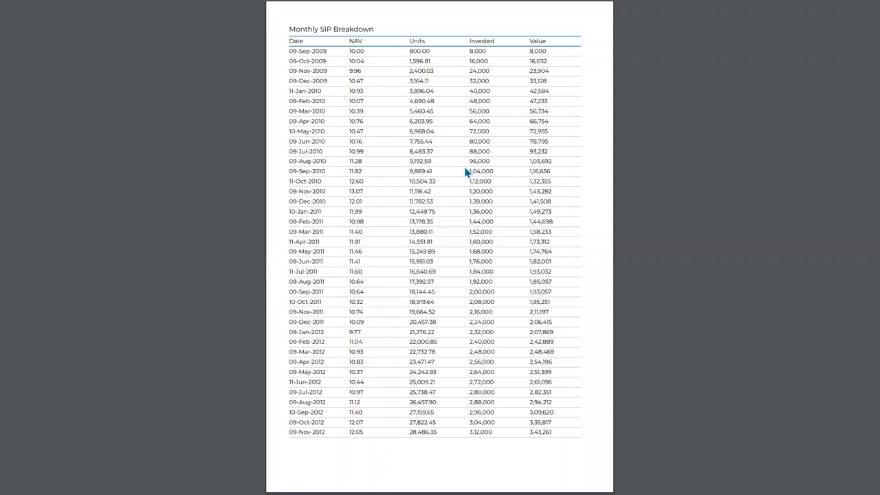
pyautogui.press('Right')
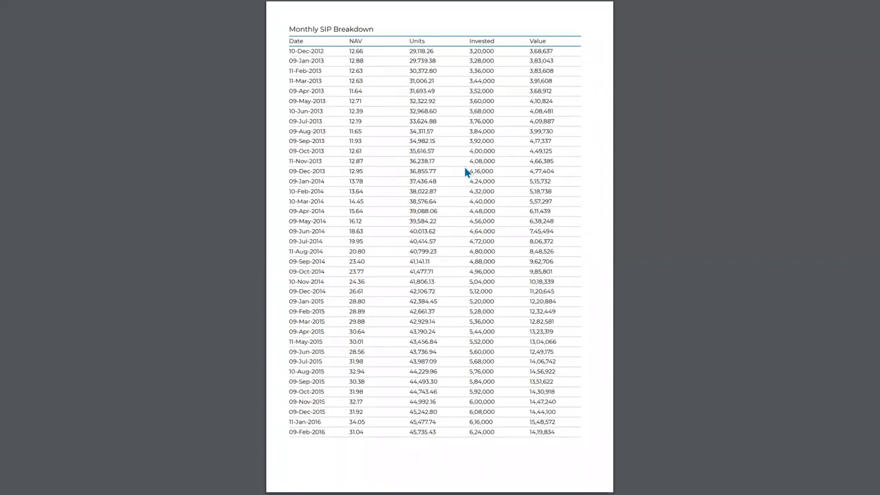
pyautogui.moveTo(442, 4)
pyautogui.press('Right')
pyautogui.press('Right')
pyautogui.press('Right')
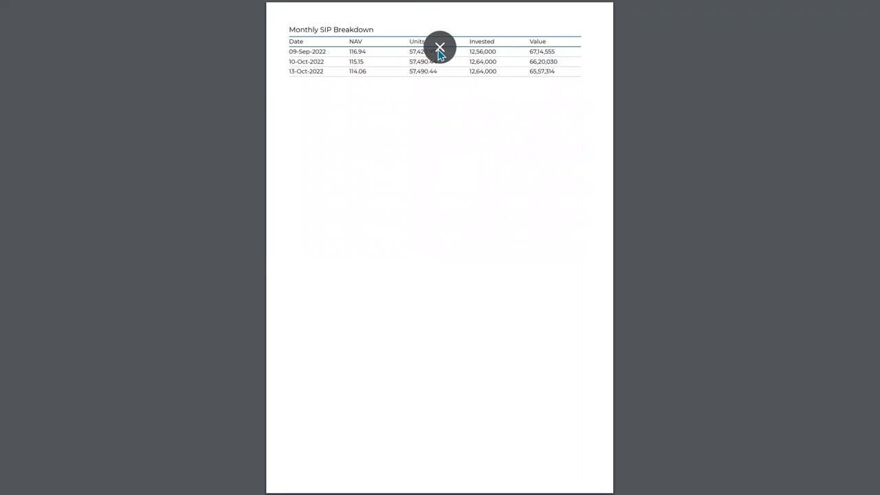
pyautogui.click(440, 48)
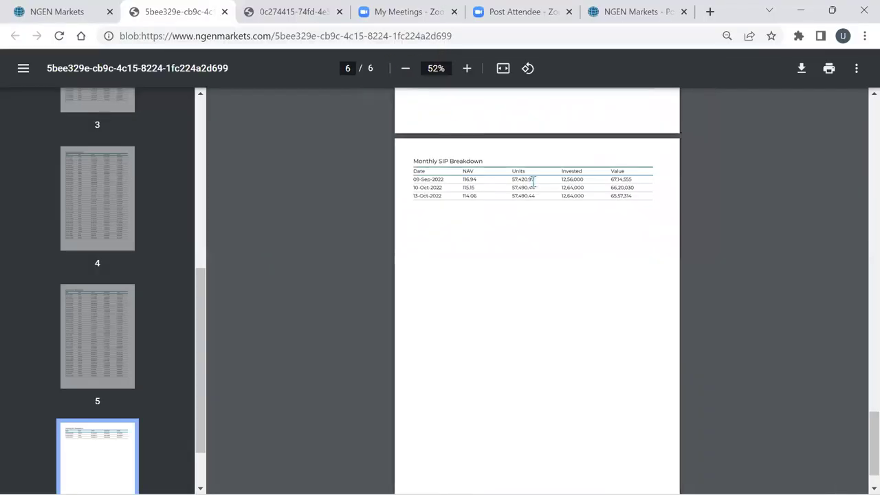
# - Return from the detailed PDF to the SIP tool and run the monthly SIP analysis for the Nifty TRI index
pyautogui.scroll(2, 533, 180)
pyautogui.scroll(12, 533, 180)
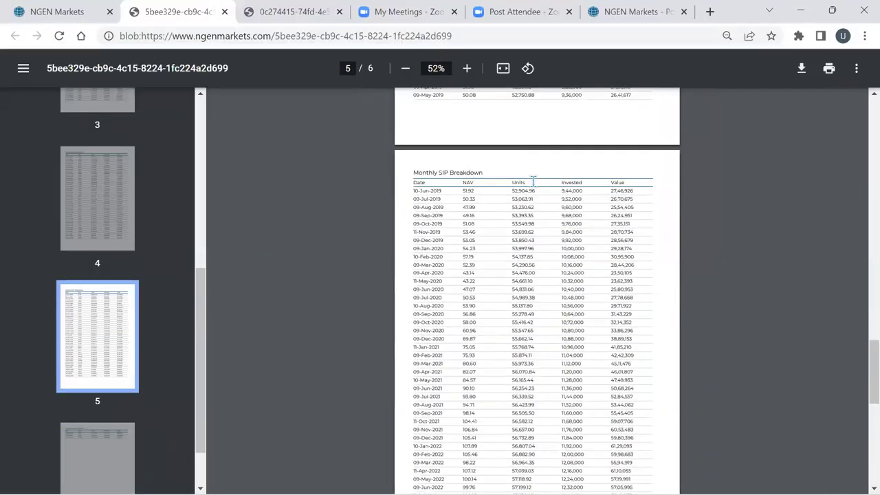
pyautogui.click(57, 12)
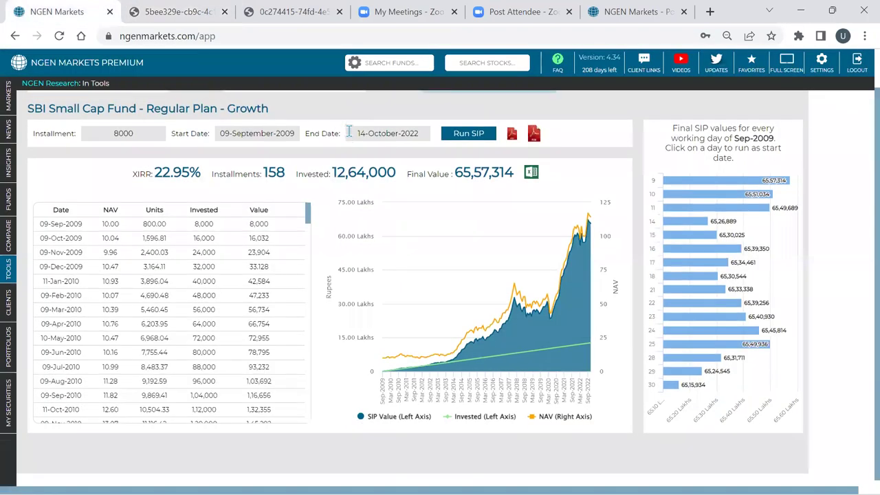
pyautogui.click(471, 130)
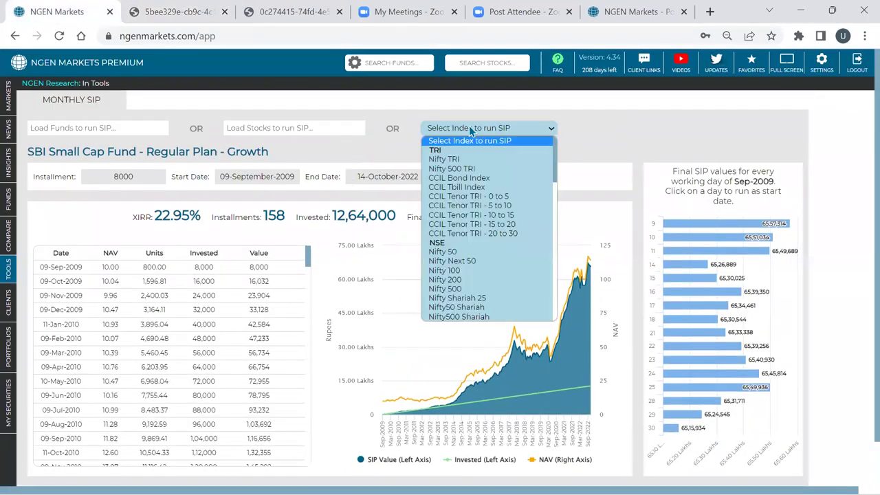
pyautogui.click(458, 161)
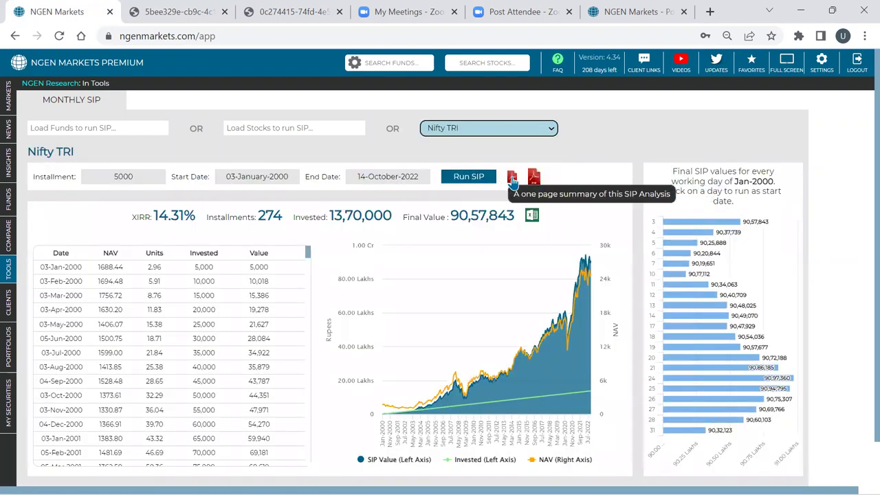
# - Generate the one-page PDF summary of the Nifty TRI SIP, view it in full screen, and return to the SIP tool
pyautogui.click(512, 179)
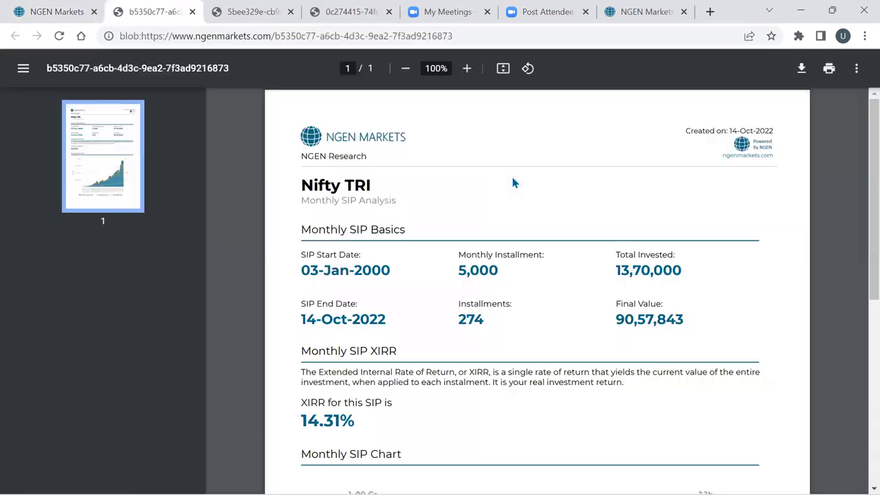
pyautogui.click(856, 68)
pyautogui.click(832, 148)
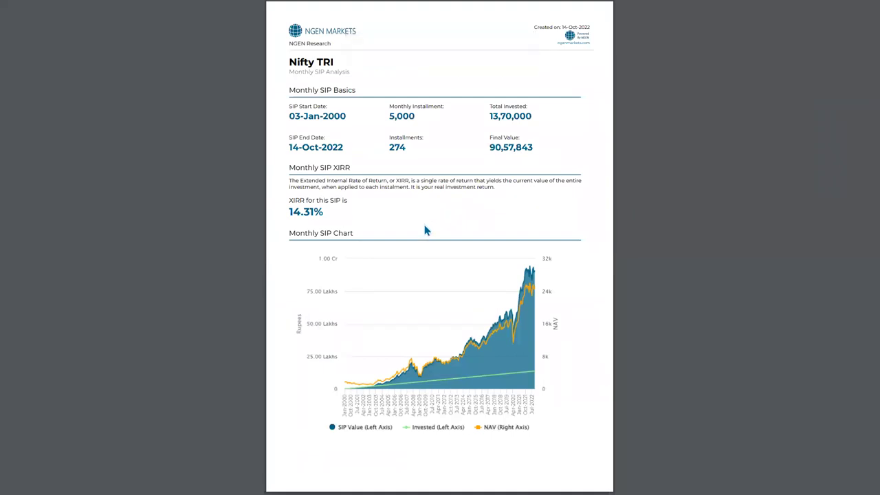
pyautogui.moveTo(428, 4)
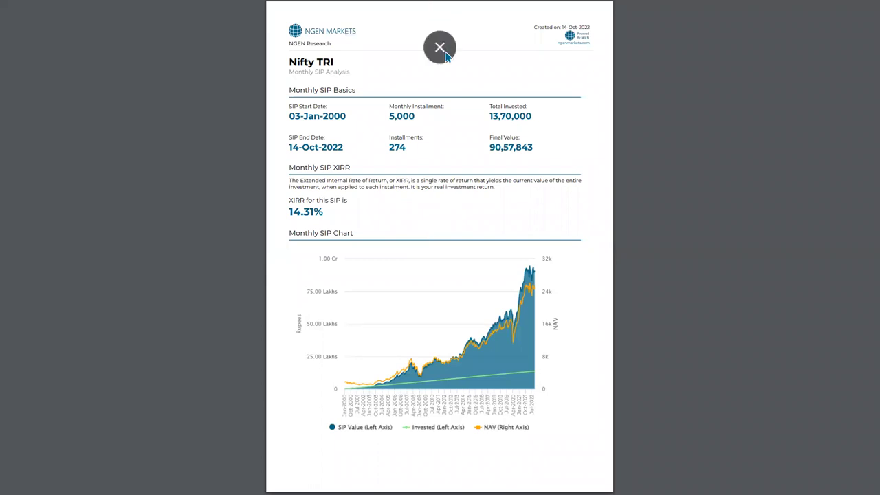
pyautogui.press('Escape')
pyautogui.hotkey('ctrl', 'shift', 'Tab')
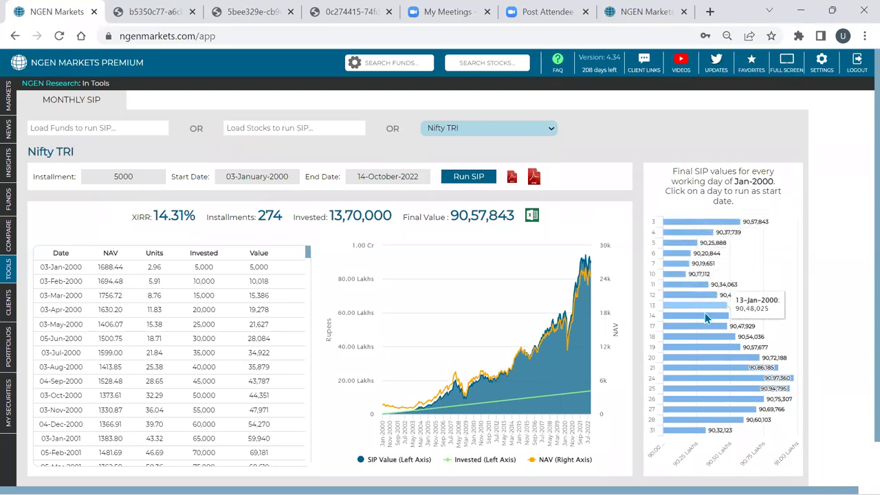
# - Rerun the Nifty TRI SIP from the working-day chart with start dates 25-January-2000 and 28-January-2000
pyautogui.scroll(-1, 706, 326)
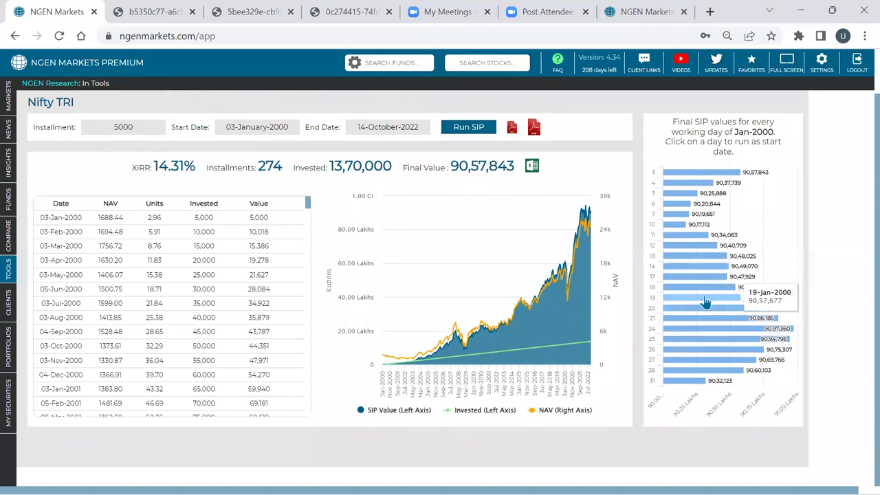
pyautogui.click(714, 344)
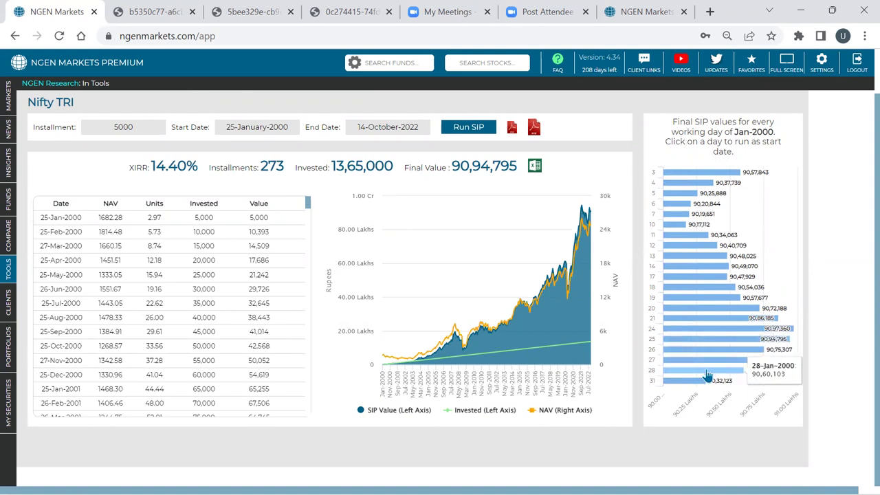
pyautogui.click(708, 375)
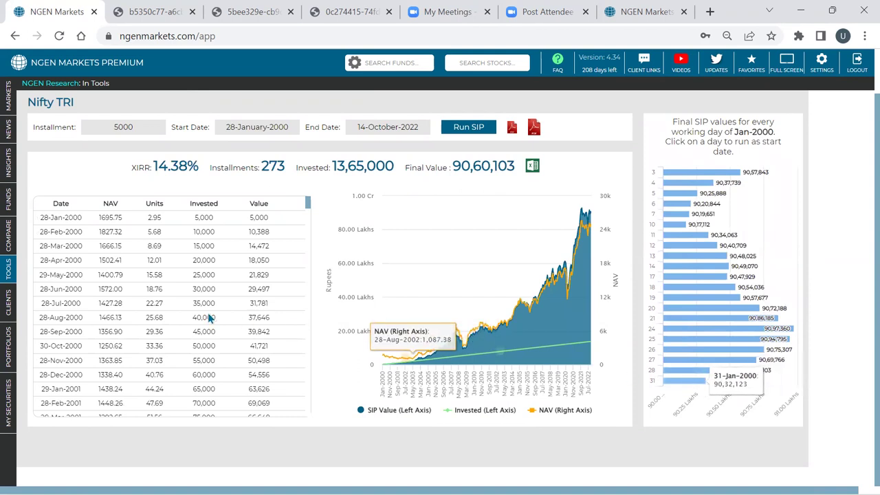
# - Open the securities comparison and show the Monthly SIP results for all funds in the list
pyautogui.scroll(1, 296, 323)
pyautogui.moveTo(12, 210)
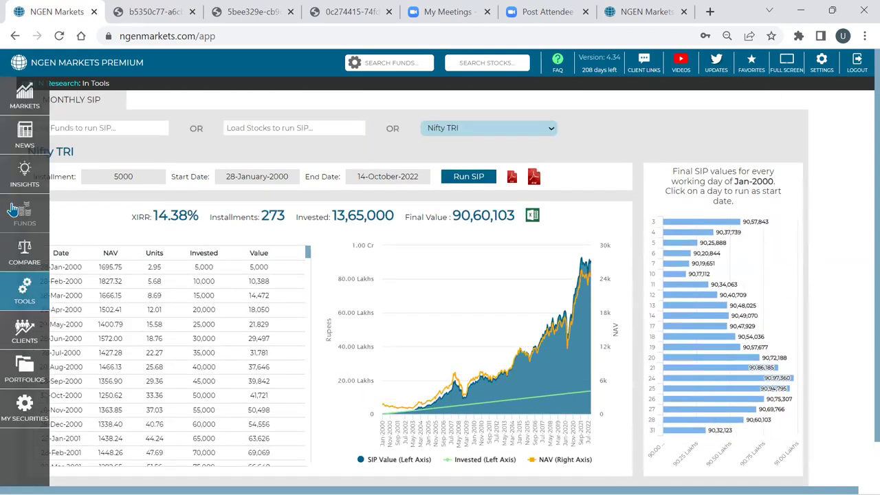
pyautogui.click(15, 254)
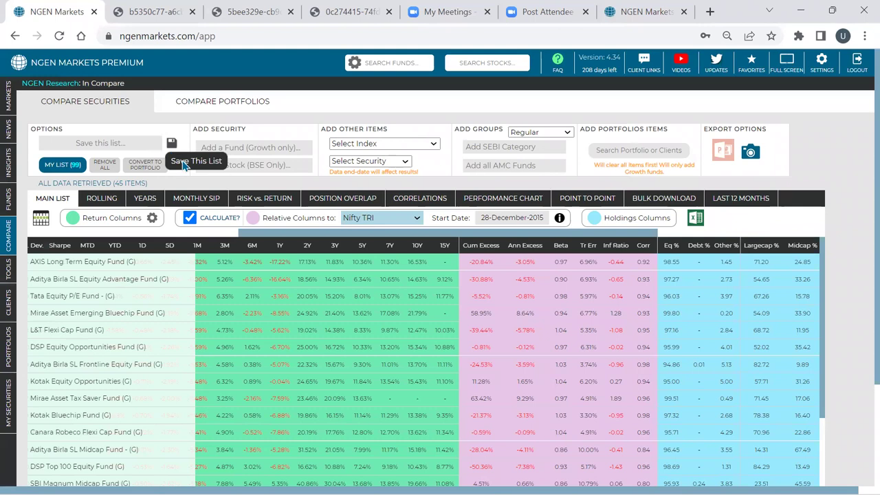
pyautogui.scroll(-1, 283, 217)
pyautogui.scroll(-1, 283, 214)
pyautogui.scroll(2, 305, 200)
pyautogui.click(197, 201)
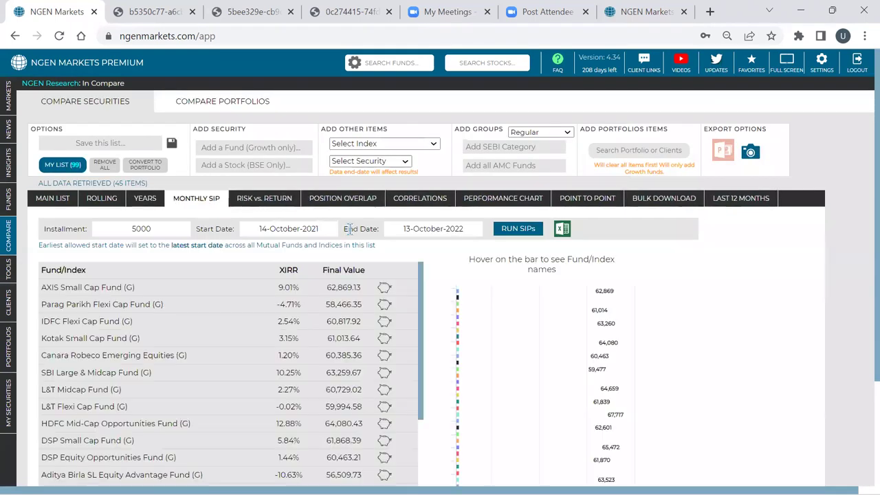
# - Sort the Monthly SIP comparison by XIRR, look through the ascending list, and reorder it with the highest XIRR first
pyautogui.scroll(-1, 350, 234)
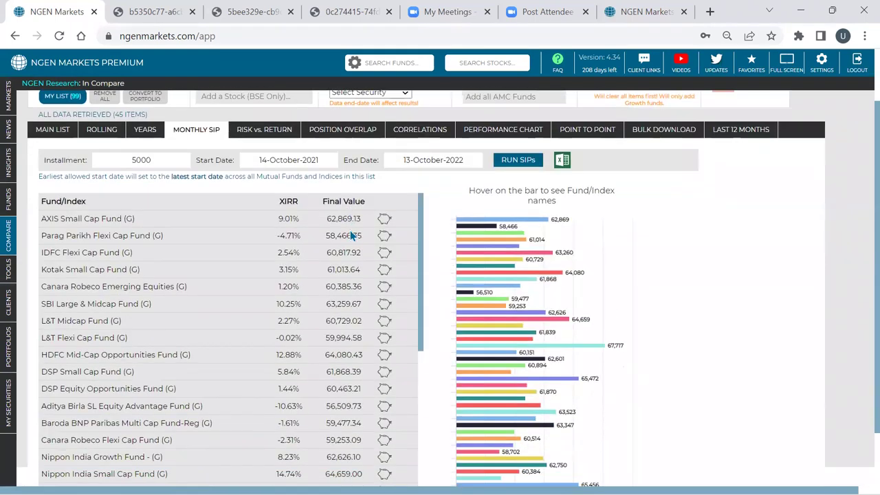
pyautogui.click(291, 202)
pyautogui.click(292, 203)
pyautogui.scroll(-3, 294, 206)
pyautogui.scroll(-2, 295, 202)
pyautogui.scroll(-2, 294, 201)
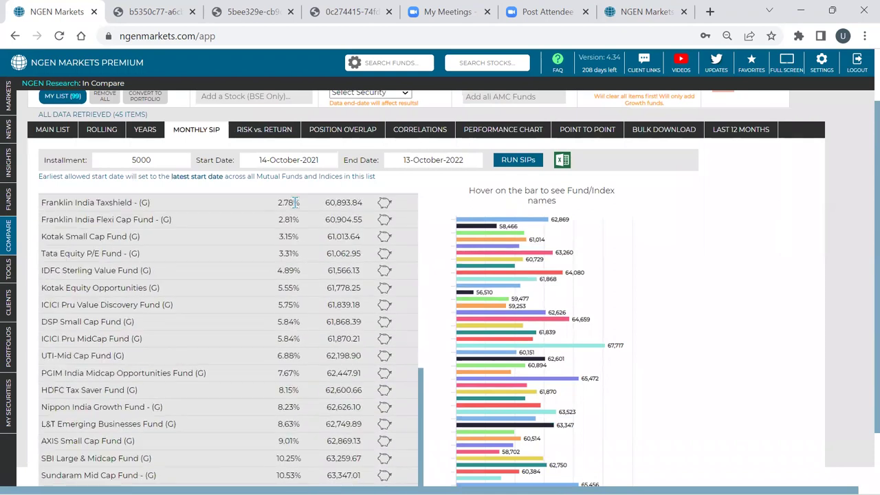
pyautogui.scroll(4, 296, 205)
pyautogui.scroll(3, 295, 203)
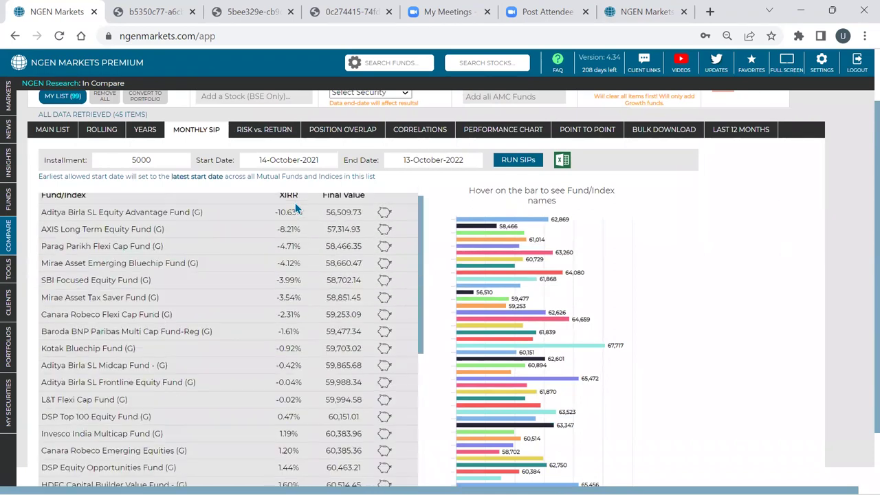
pyautogui.click(290, 201)
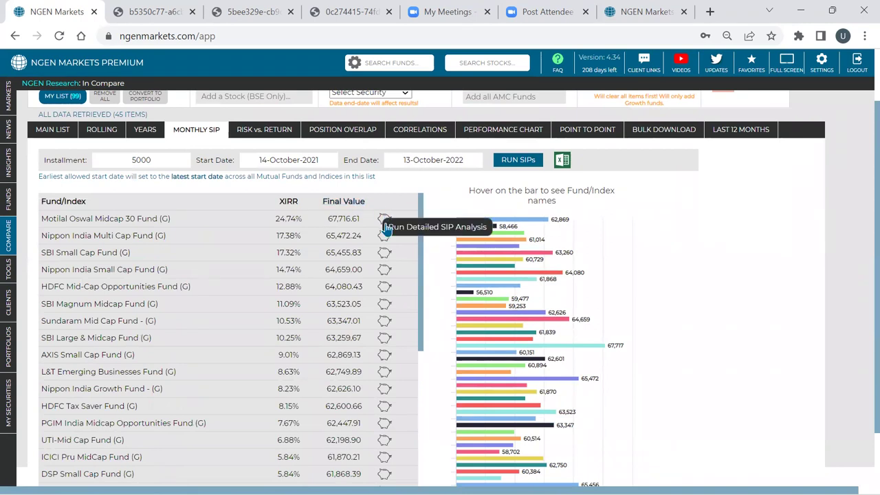
pyautogui.moveTo(481, 281)
# - Add the Nifty 50 index to the securities comparison list
pyautogui.scroll(1, 480, 280)
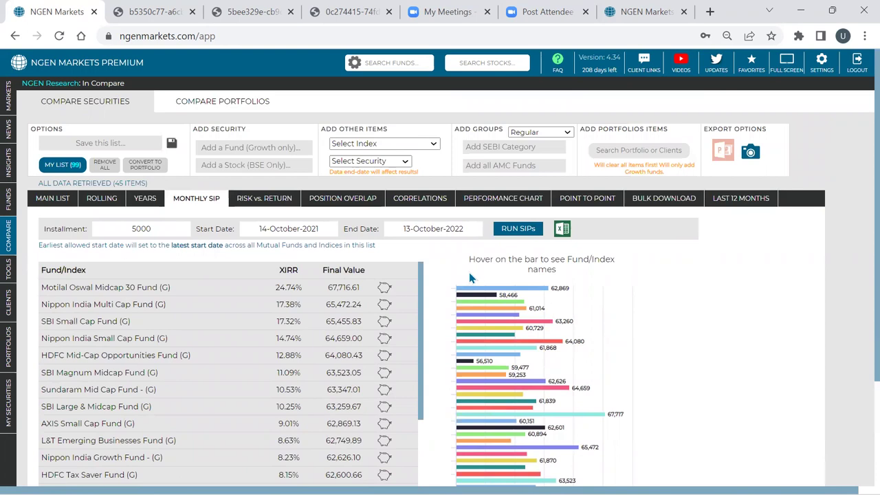
pyautogui.click(401, 145)
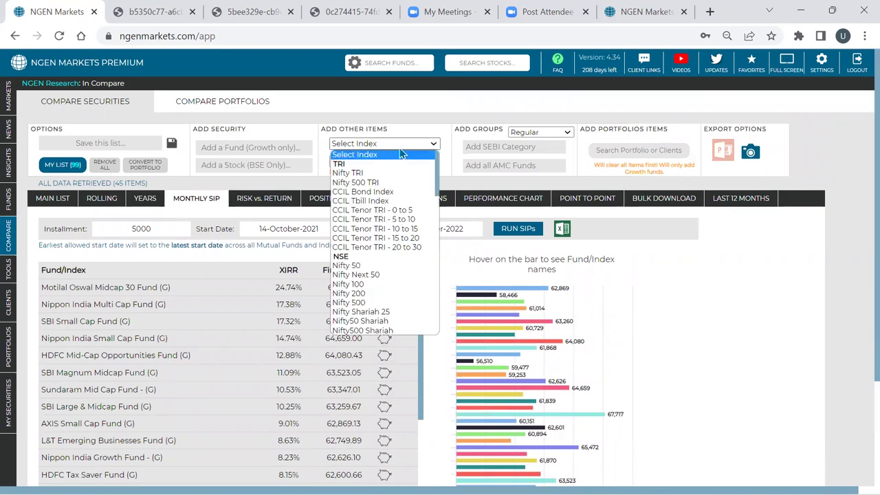
pyautogui.click(368, 264)
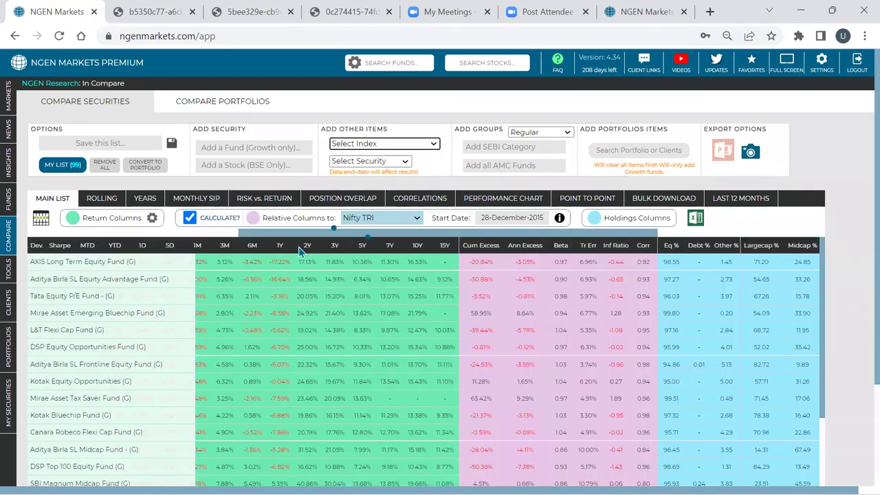